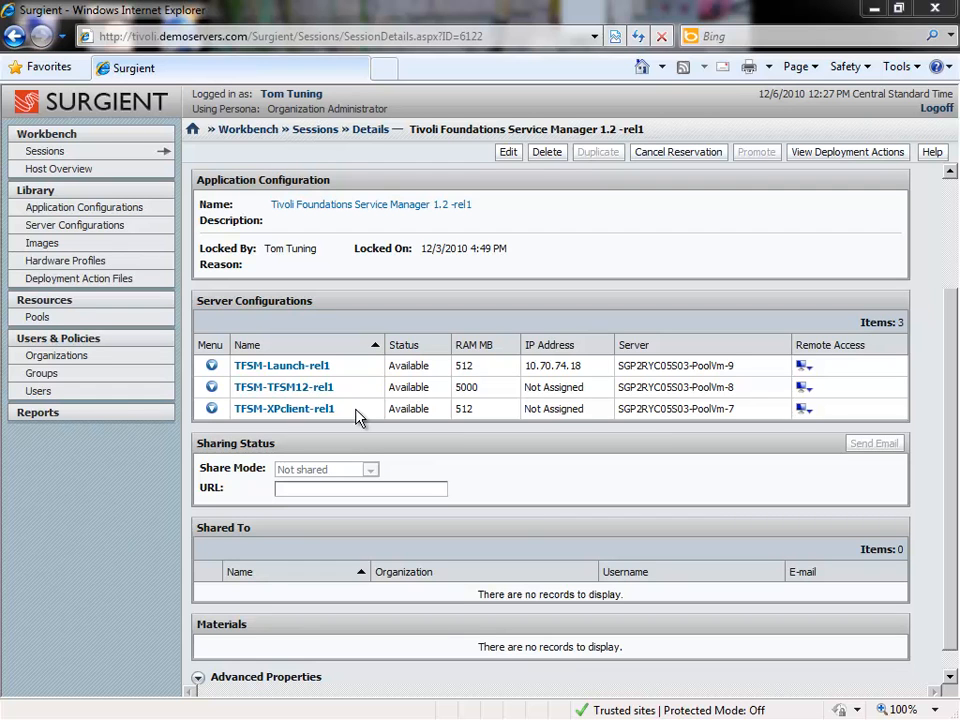
Connect to TFSM-Launch-rel1 over RDP and accept the remote desktop security prompt
left_click(806, 369)
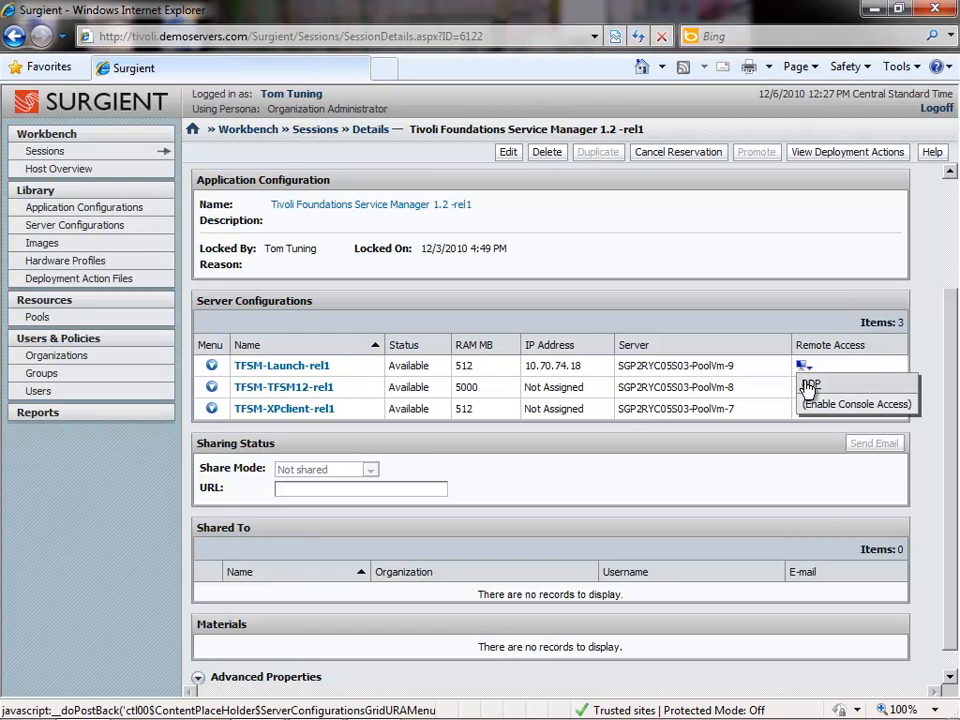
left_click(810, 386)
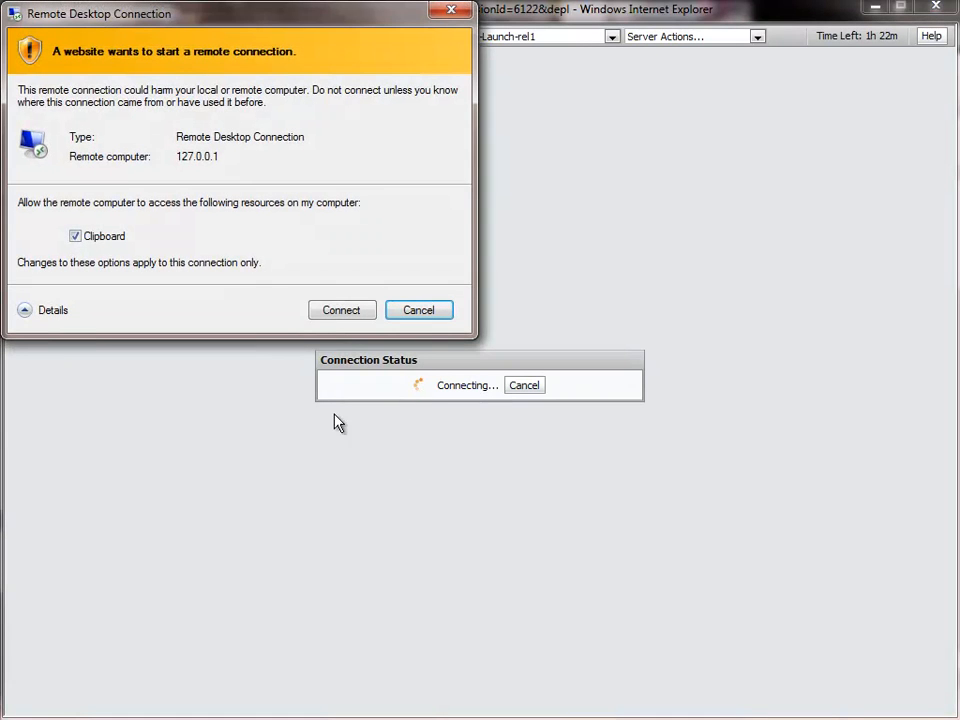
left_click(340, 311)
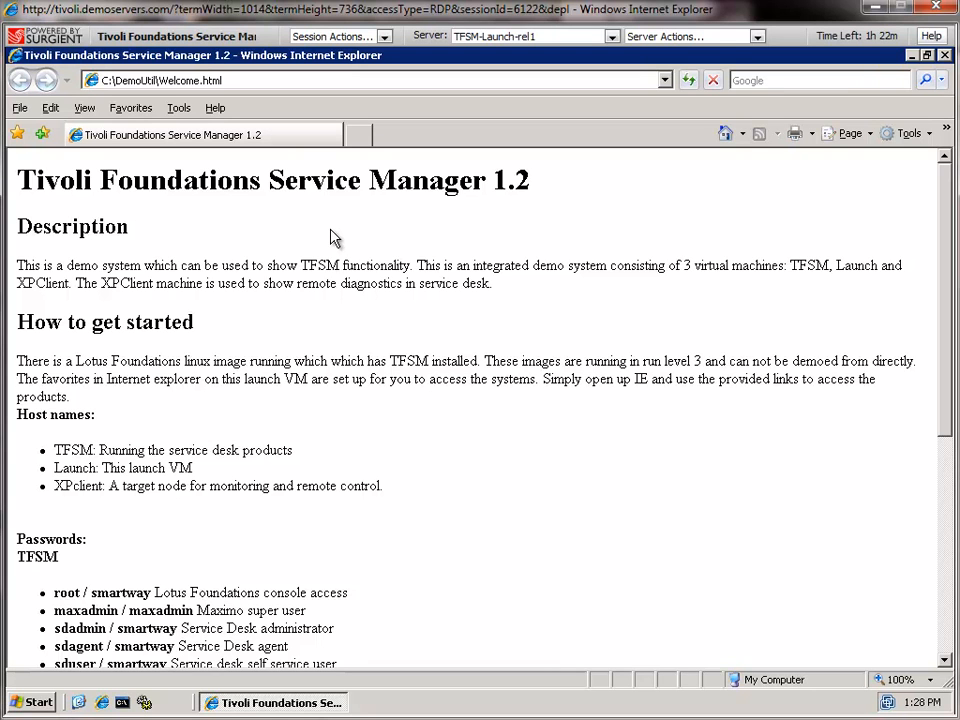
scroll(335, 356, "down", 3)
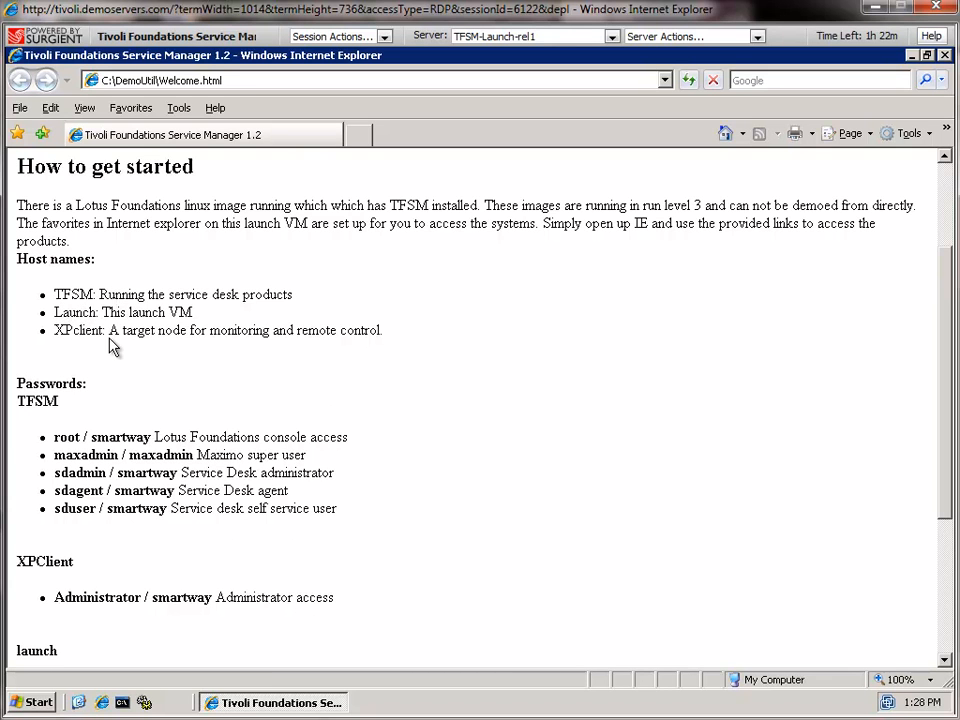
scroll(316, 381, "down", 1)
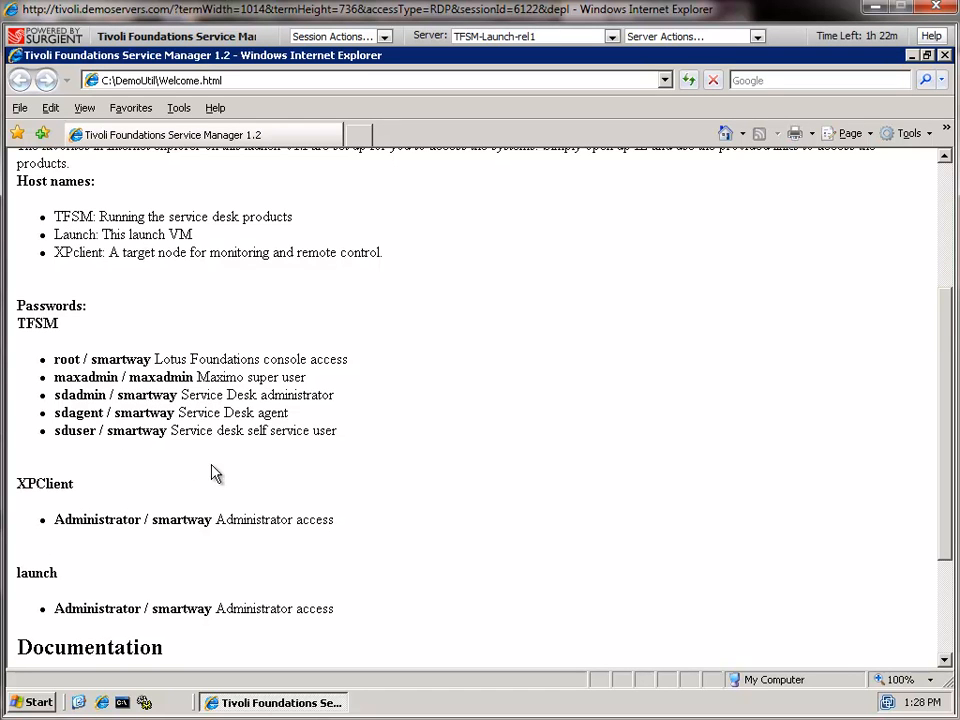
scroll(371, 471, "down", 4)
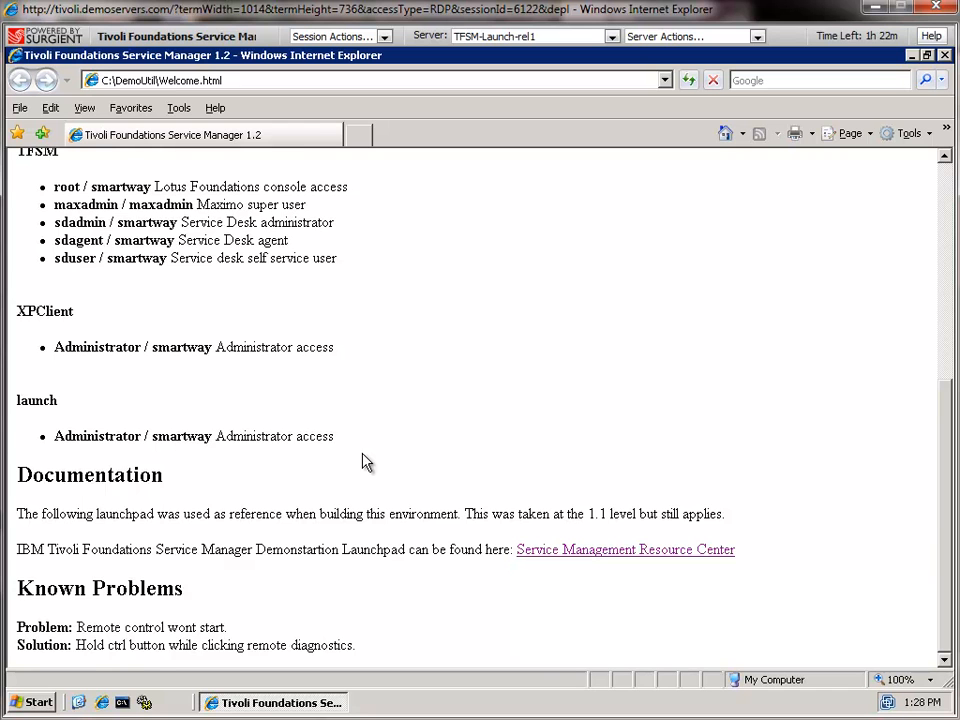
scroll(366, 455, "up", 4)
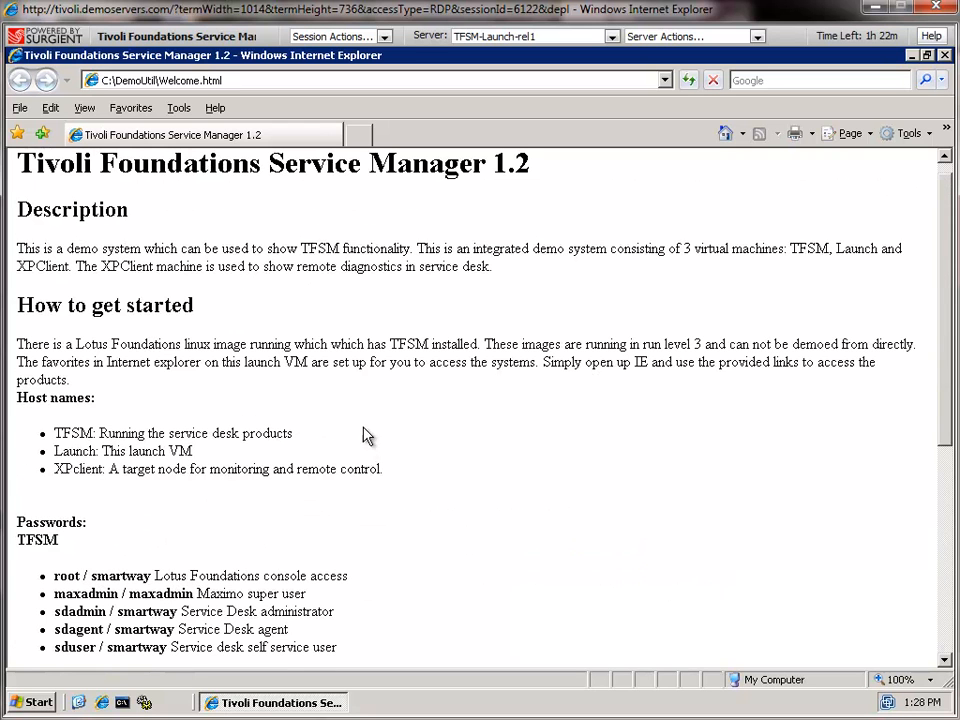
Open the Tivoli Foundations Service Manager 1.2 favourite and launch the Lotus Foundations Administration Console
left_click(132, 108)
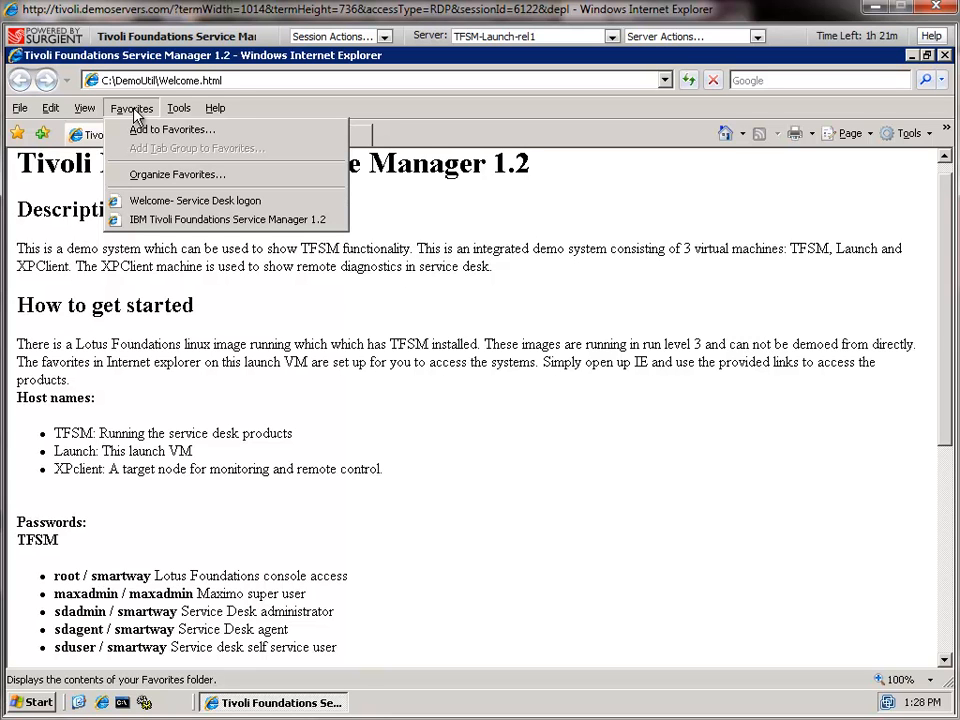
left_click(163, 226)
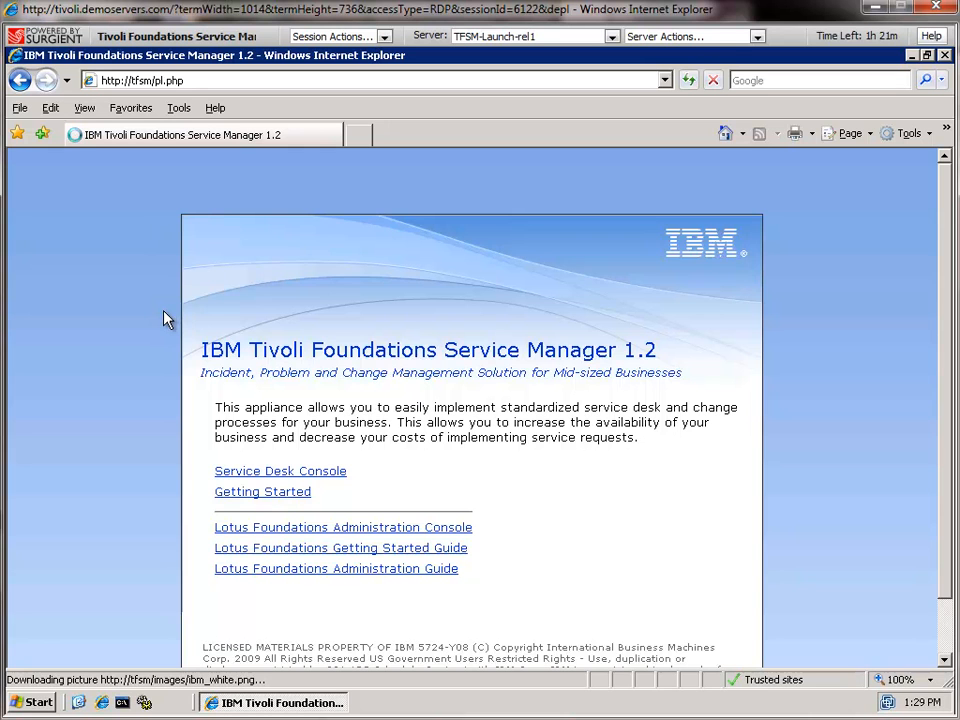
scroll(155, 320, "down", 1)
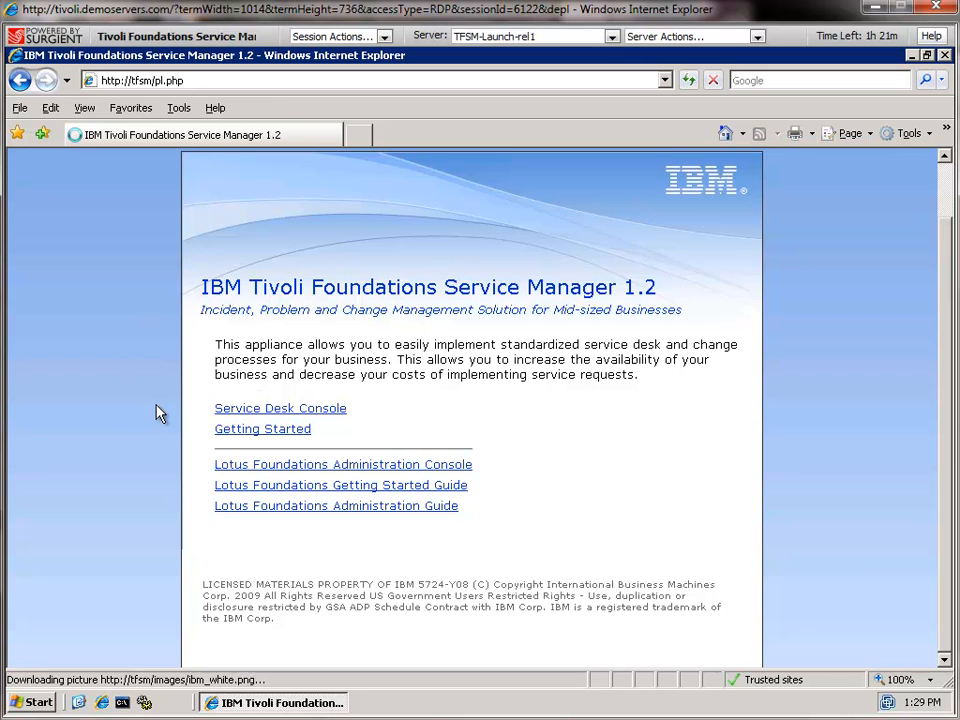
left_click(276, 467)
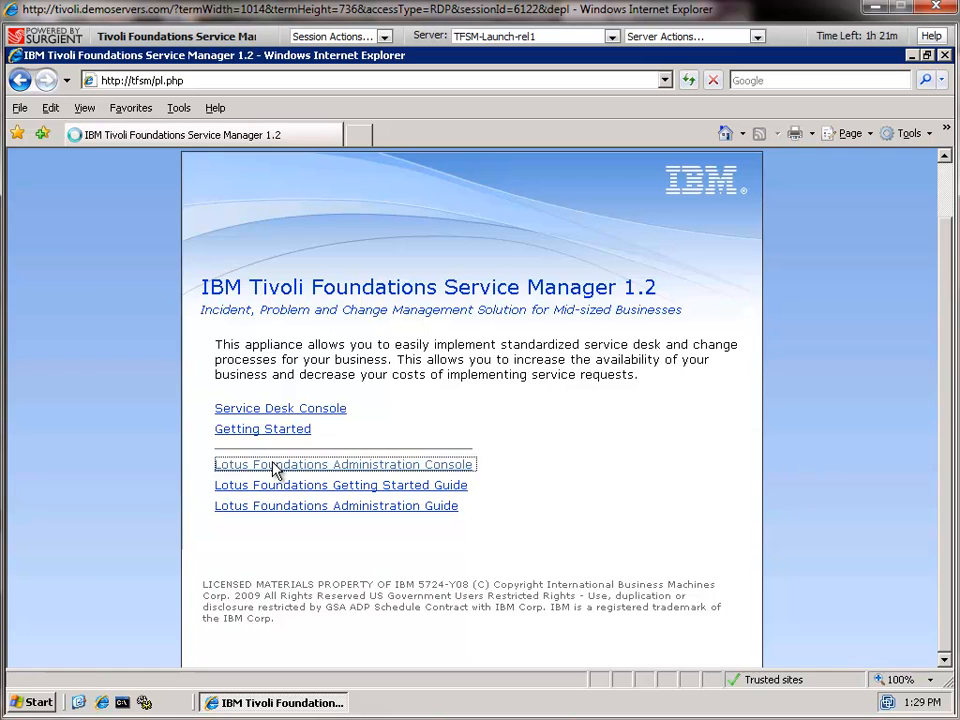
Bypass the certificate warning and log in to the Lotus Foundations console as root
left_click(188, 372)
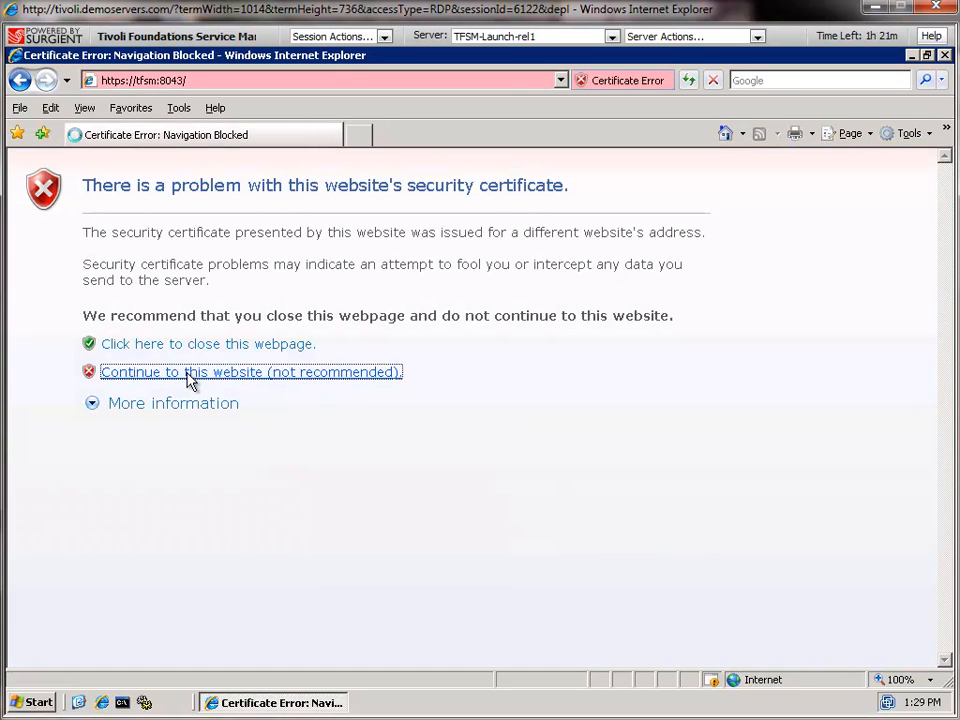
left_click(471, 377)
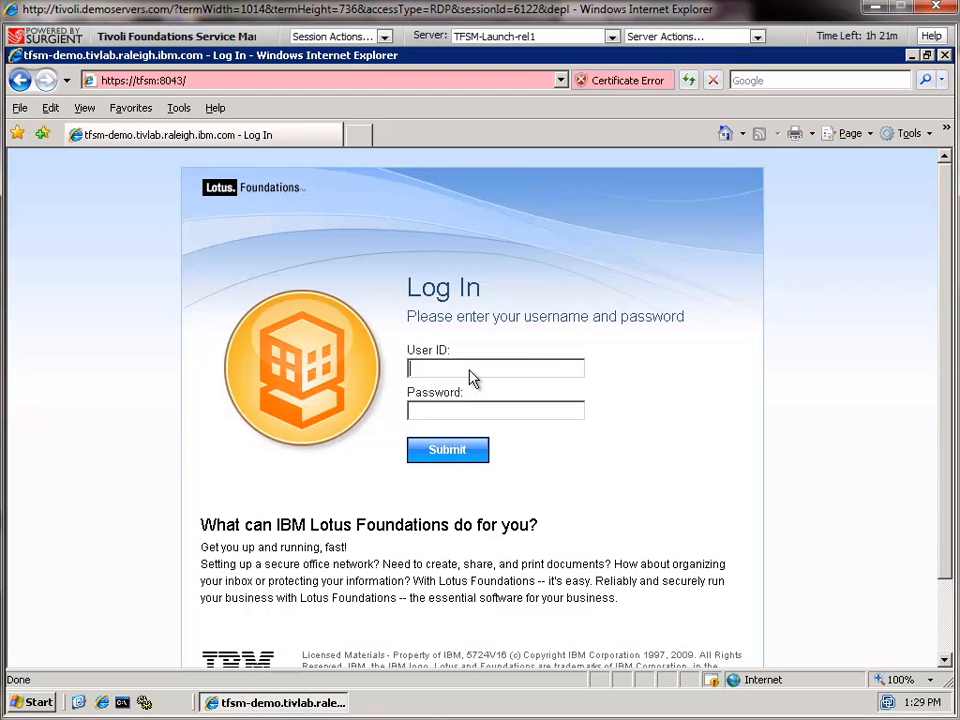
type("root")
key("Tab")
key("Return")
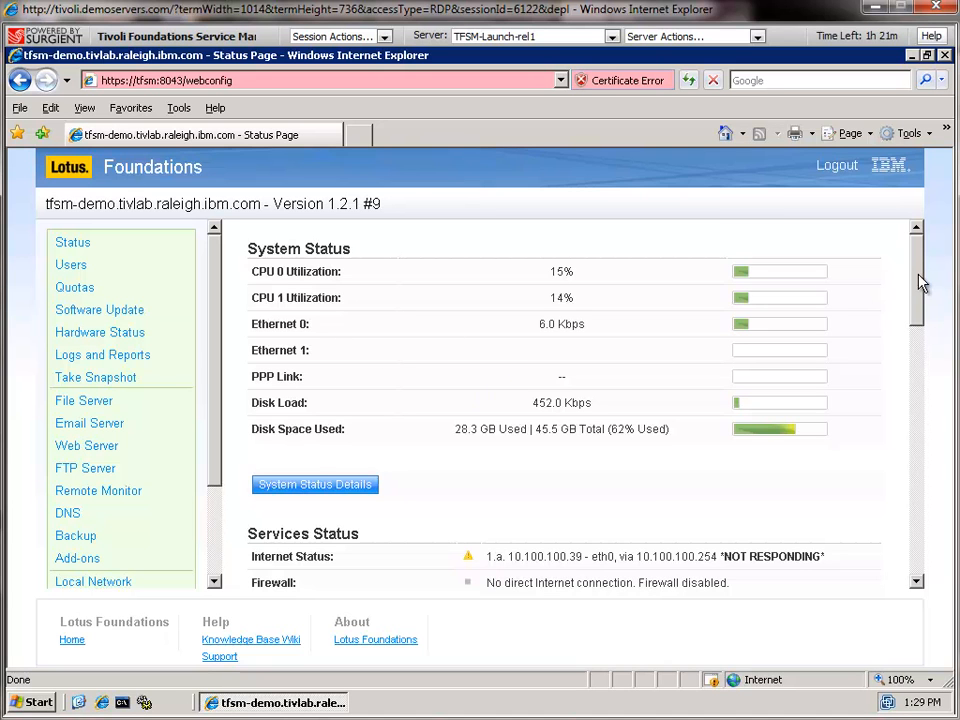
View the Add-ons page, then the Status page, scrolling down to its services list
left_click_drag(921, 281, 917, 333)
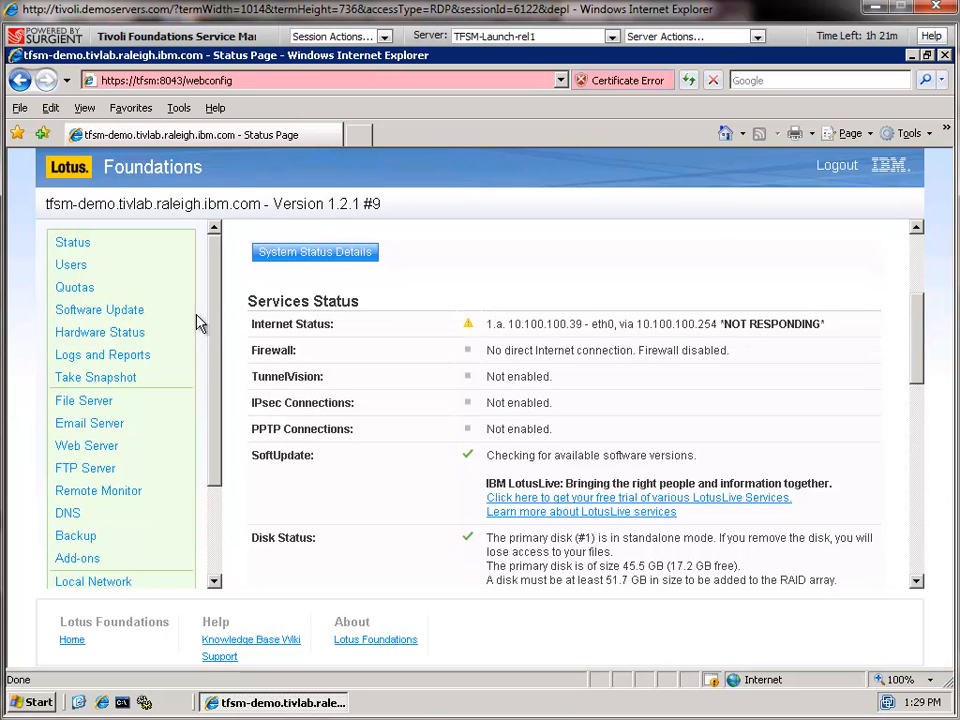
left_click(78, 560)
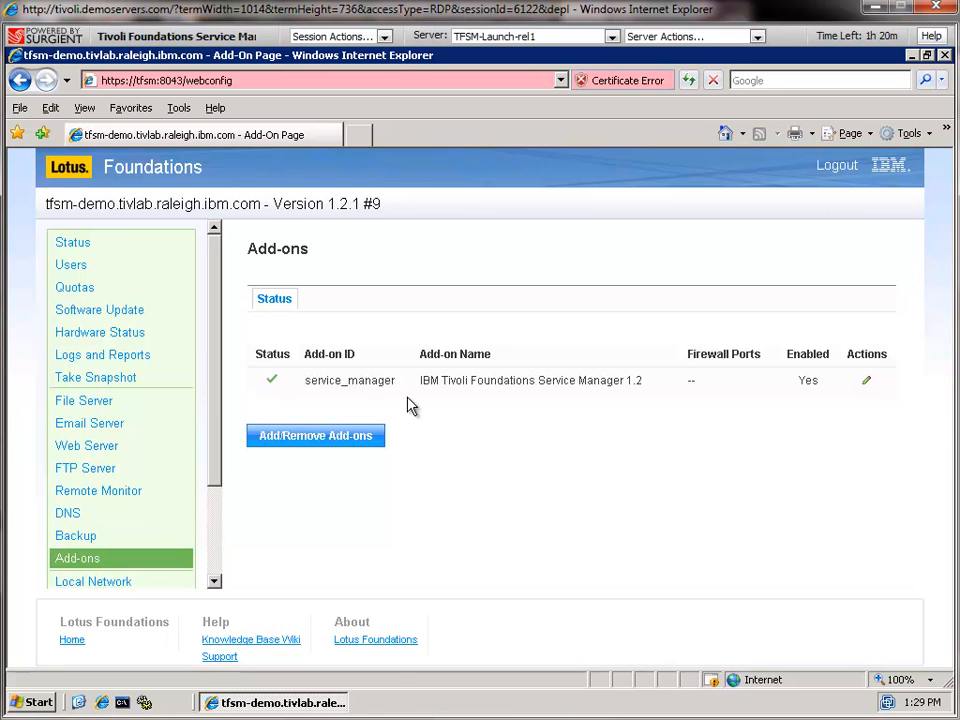
left_click(93, 247)
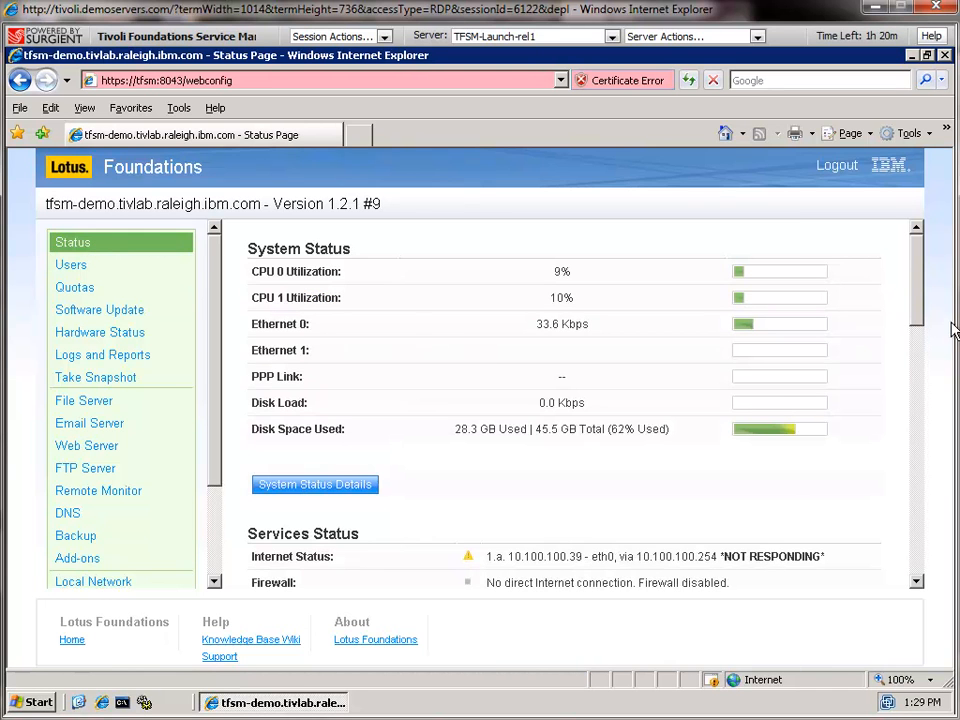
left_click_drag(921, 319, 915, 583)
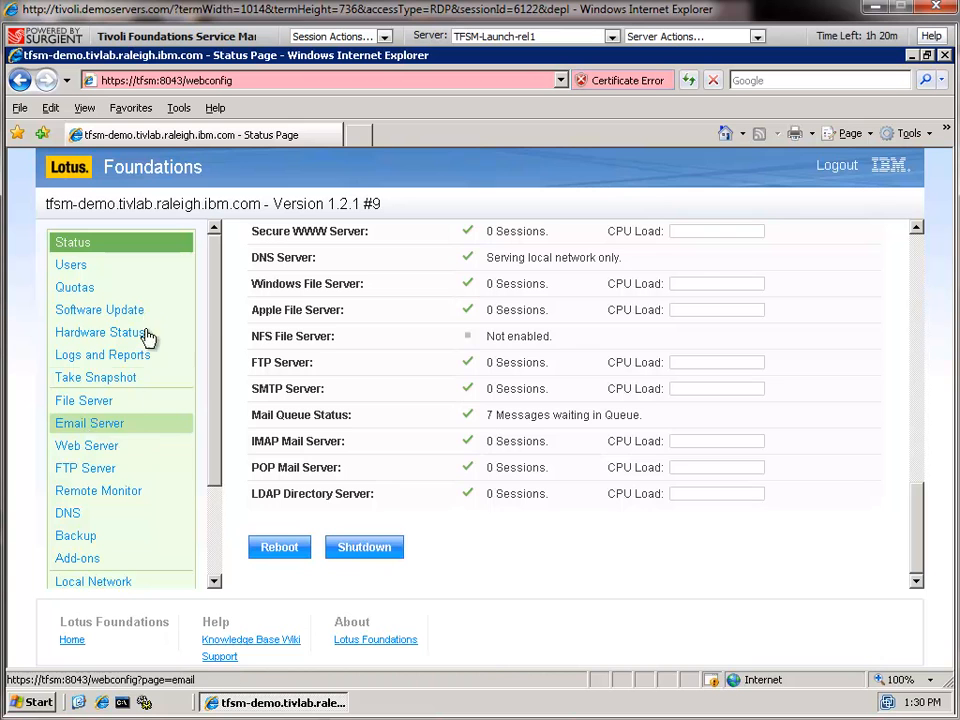
Go to the 'Welcome- Service Desk logon' favourite and sign in with the suggested sd administrator account
left_click(131, 108)
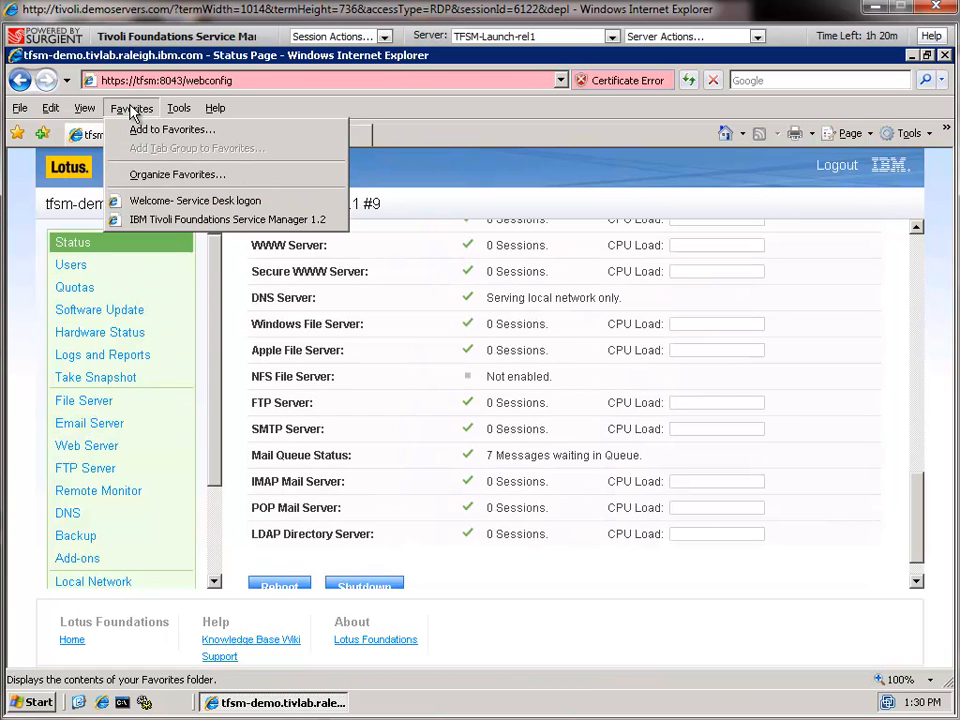
left_click(138, 204)
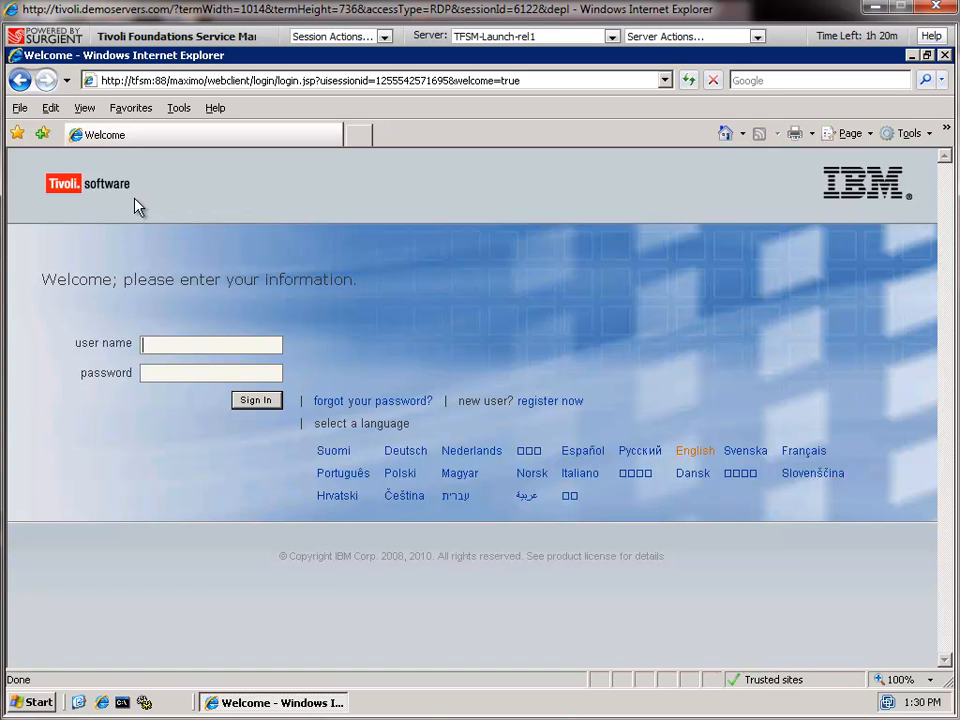
type("sd")
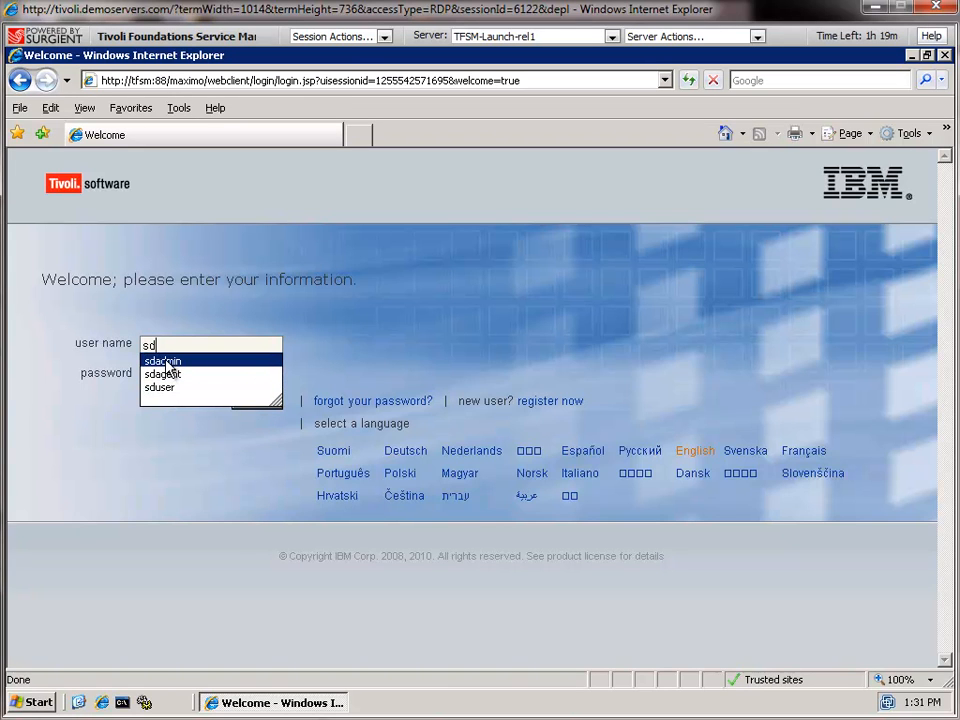
left_click(166, 361)
left_click(258, 400)
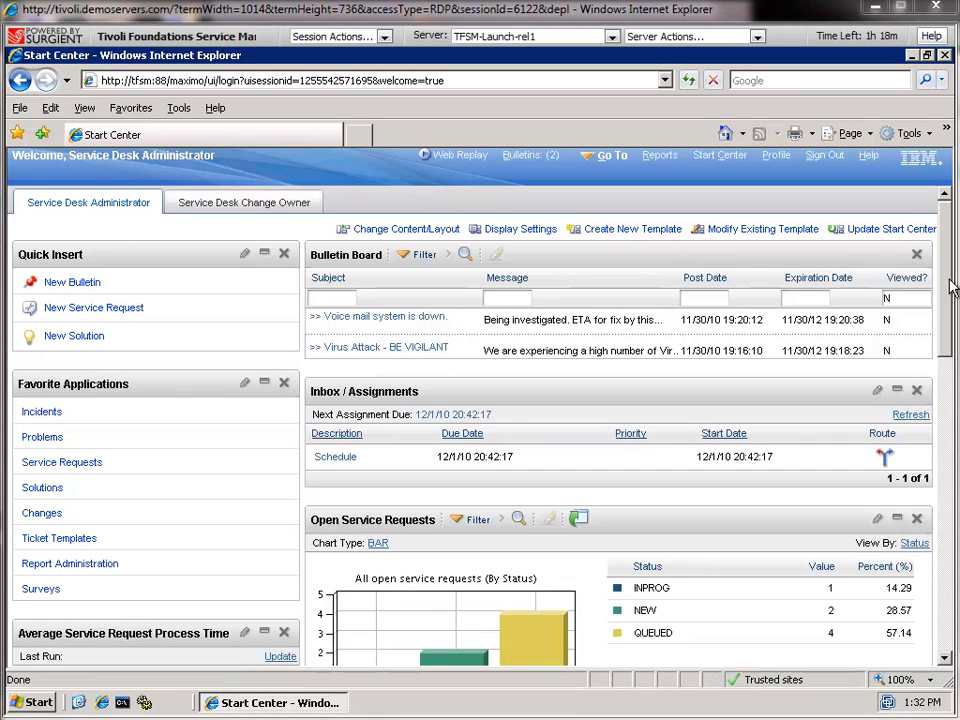
Scroll through the Start Center, then expand Go To > System Configuration > Platform Configuration
left_click_drag(945, 311, 956, 370)
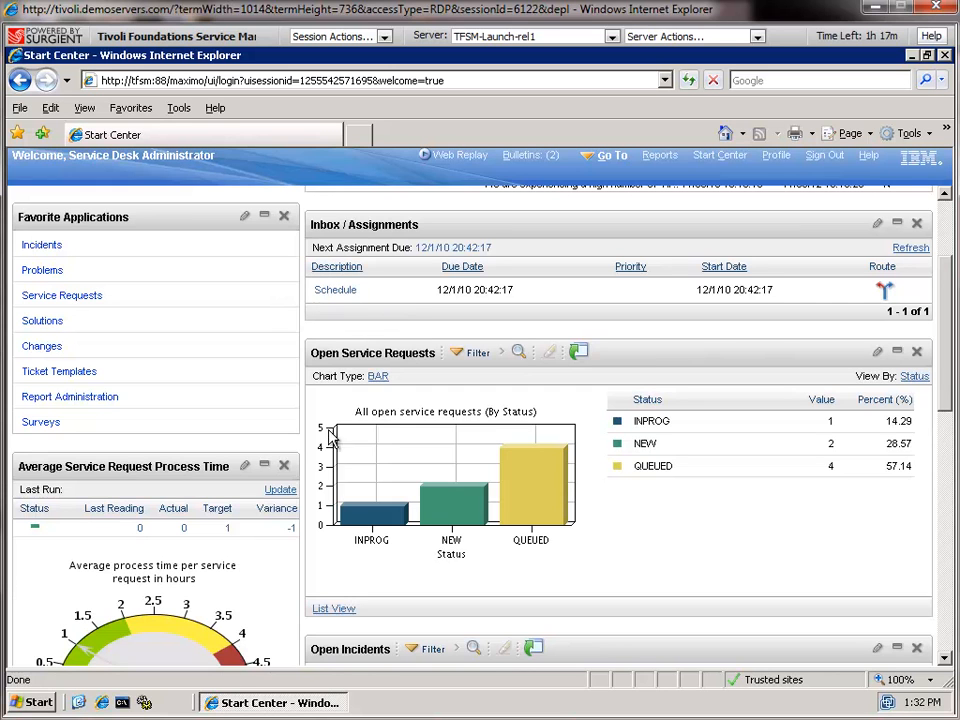
mouse_move(555, 466)
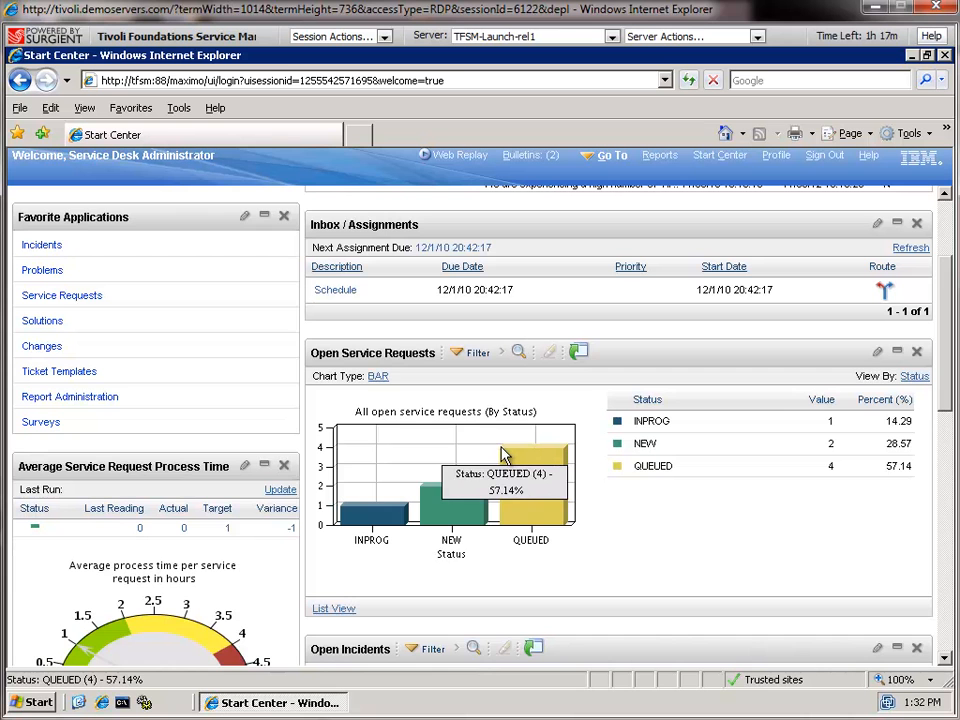
left_click_drag(943, 339, 944, 215)
left_click(606, 163)
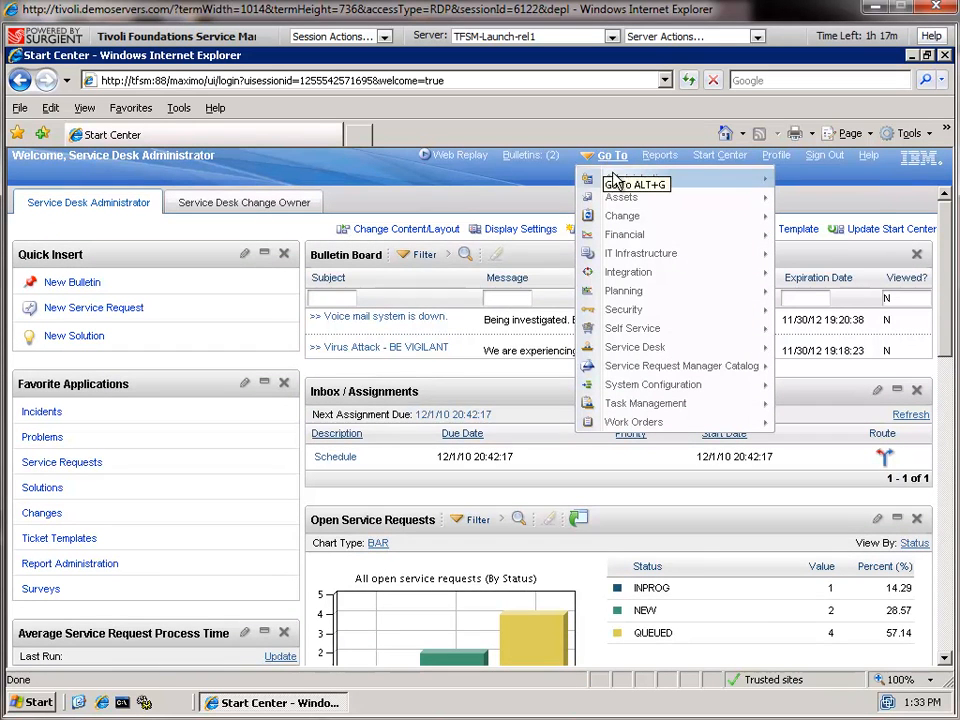
mouse_move(622, 203)
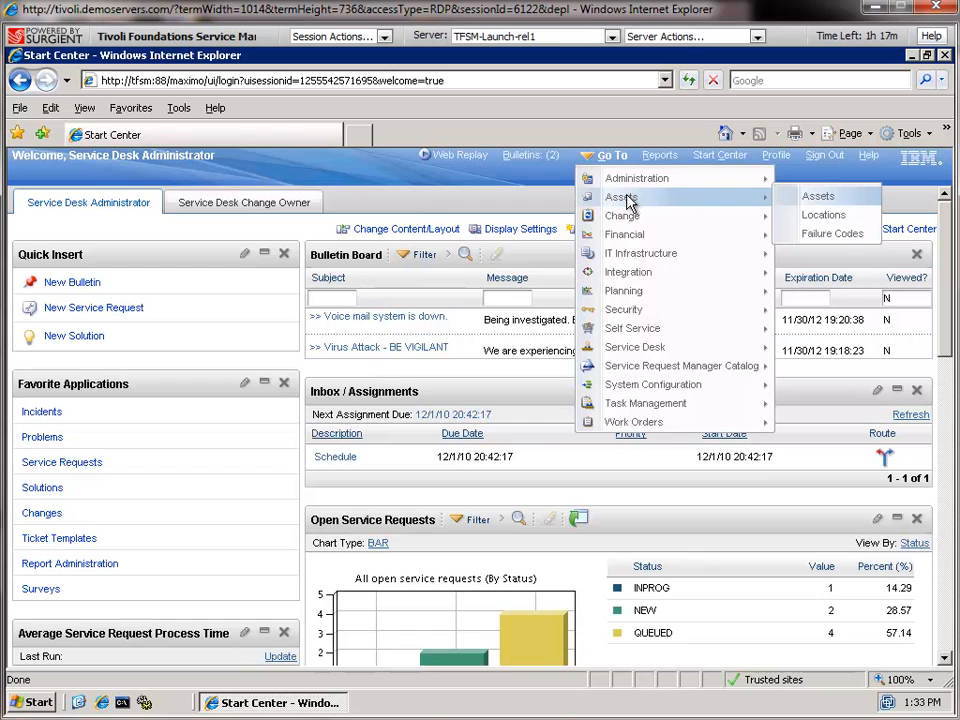
mouse_move(684, 413)
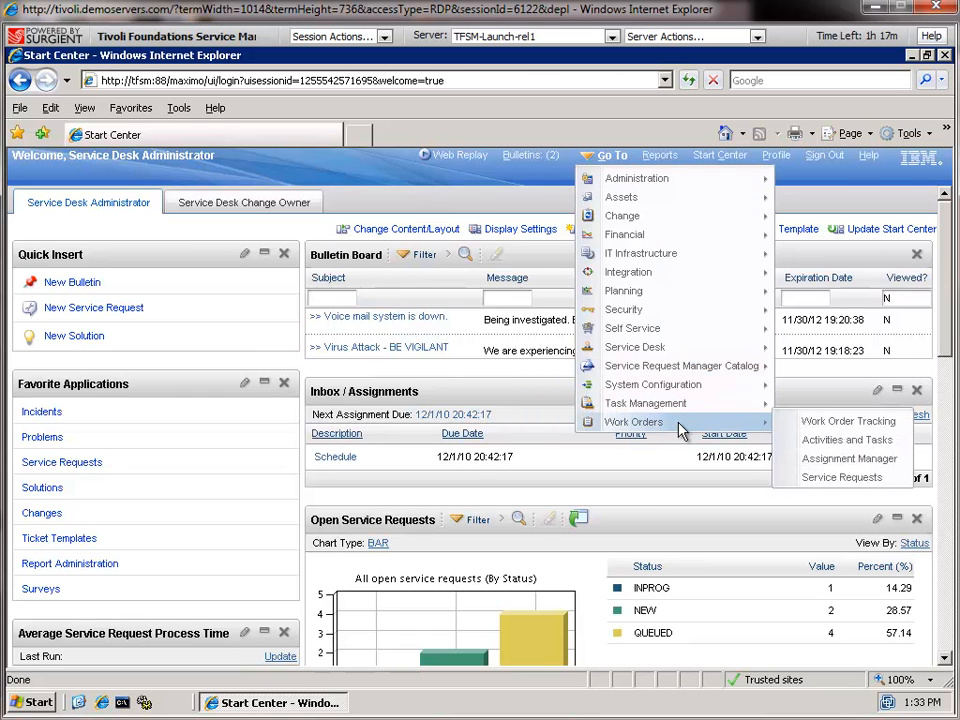
mouse_move(686, 386)
mouse_move(820, 386)
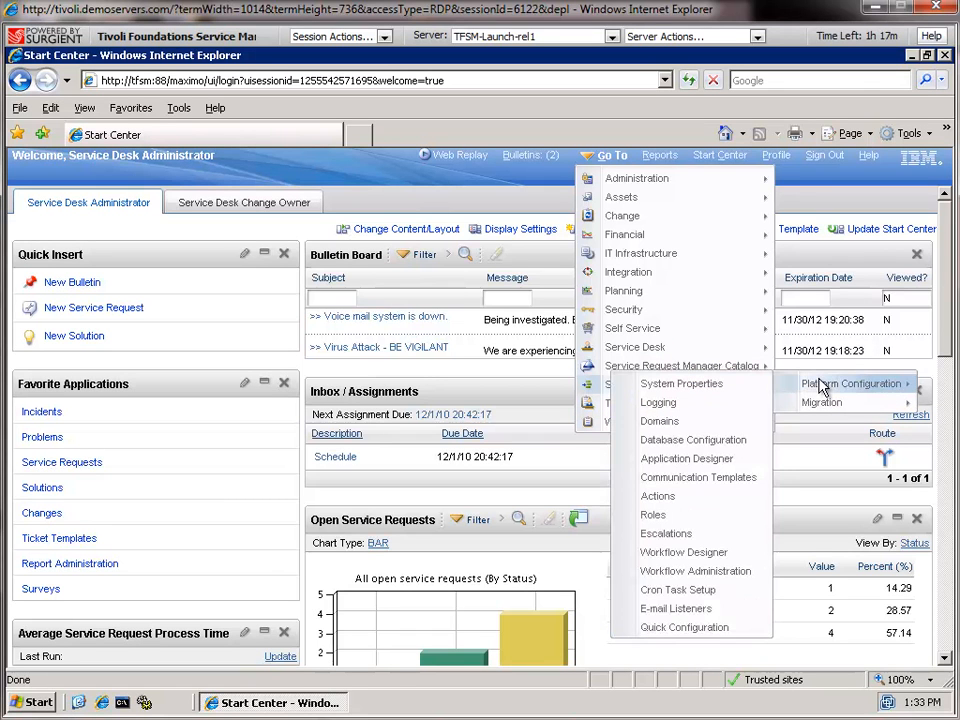
Check the discovery cron task from Quick Configuration's DNS / Discovery tab, then return there
left_click(650, 630)
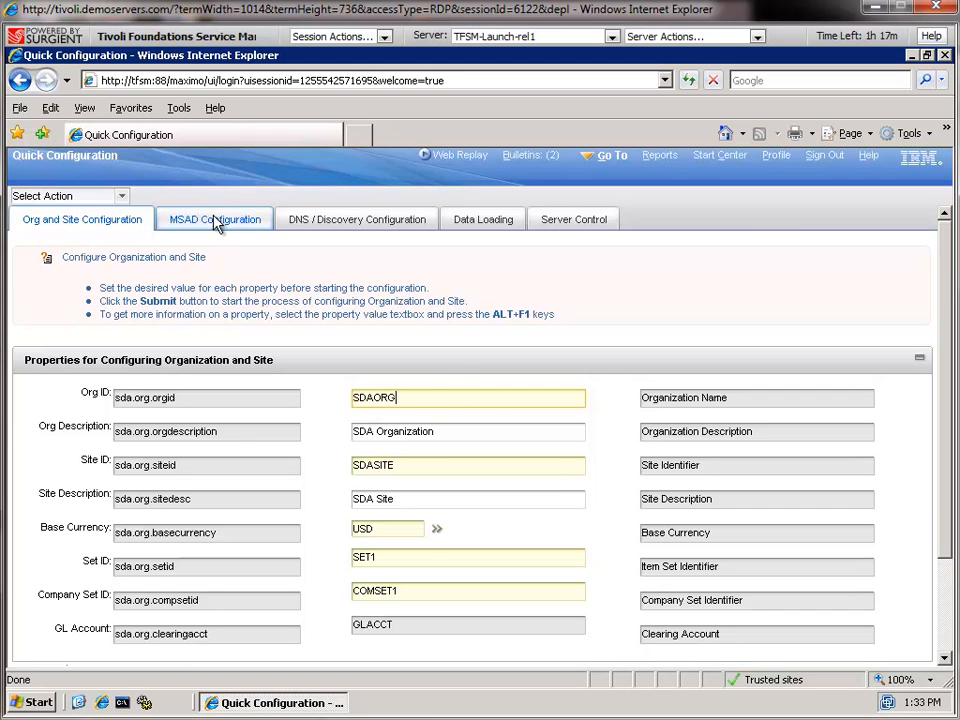
left_click(321, 222)
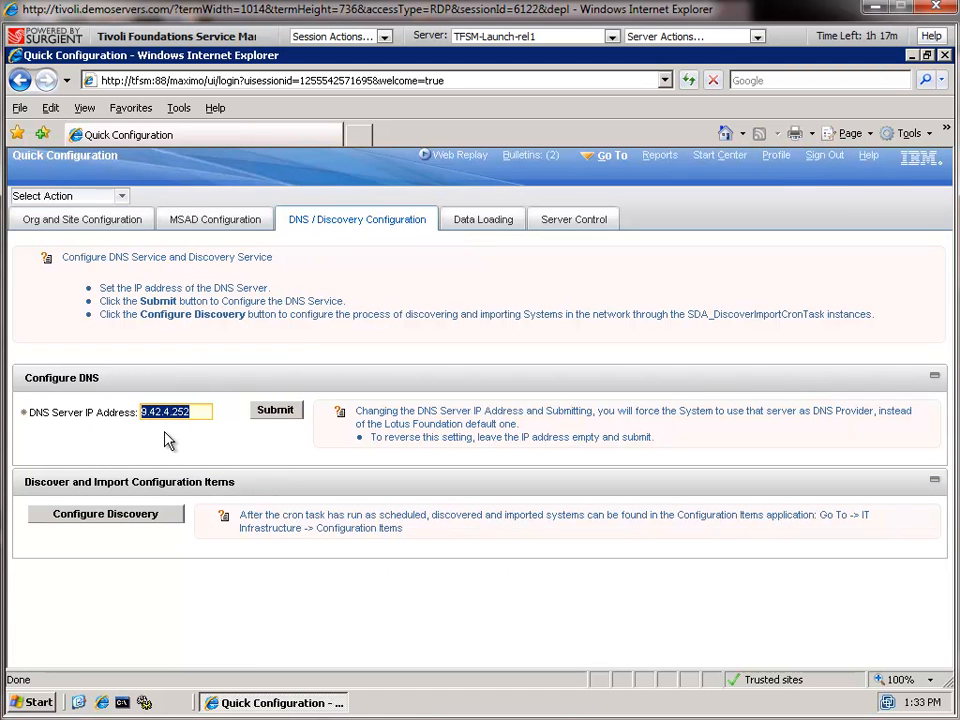
left_click(124, 522)
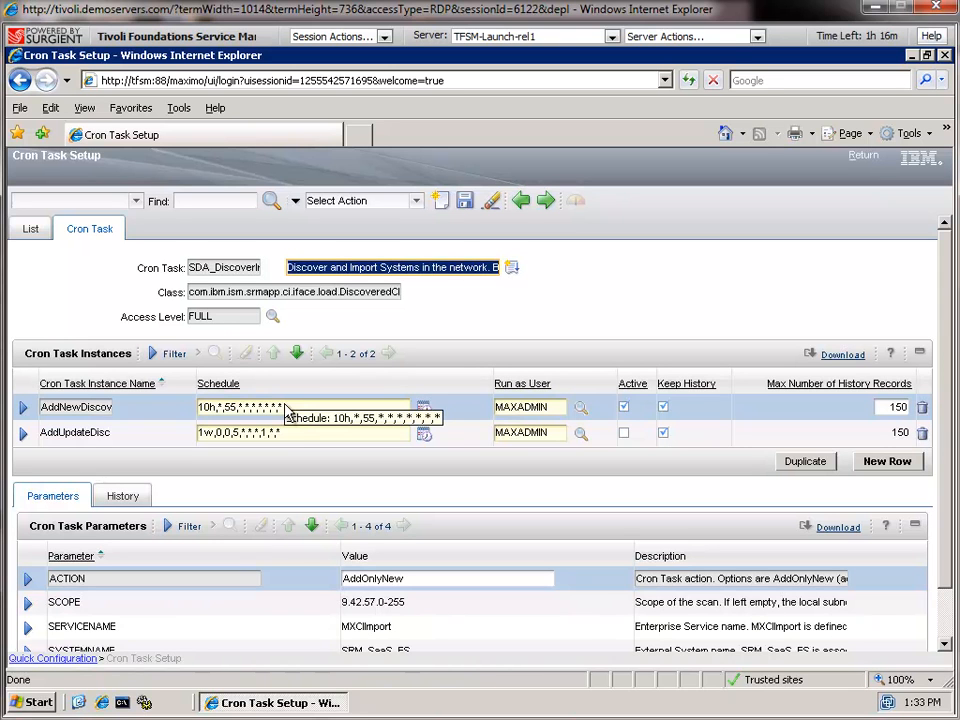
left_click(417, 203)
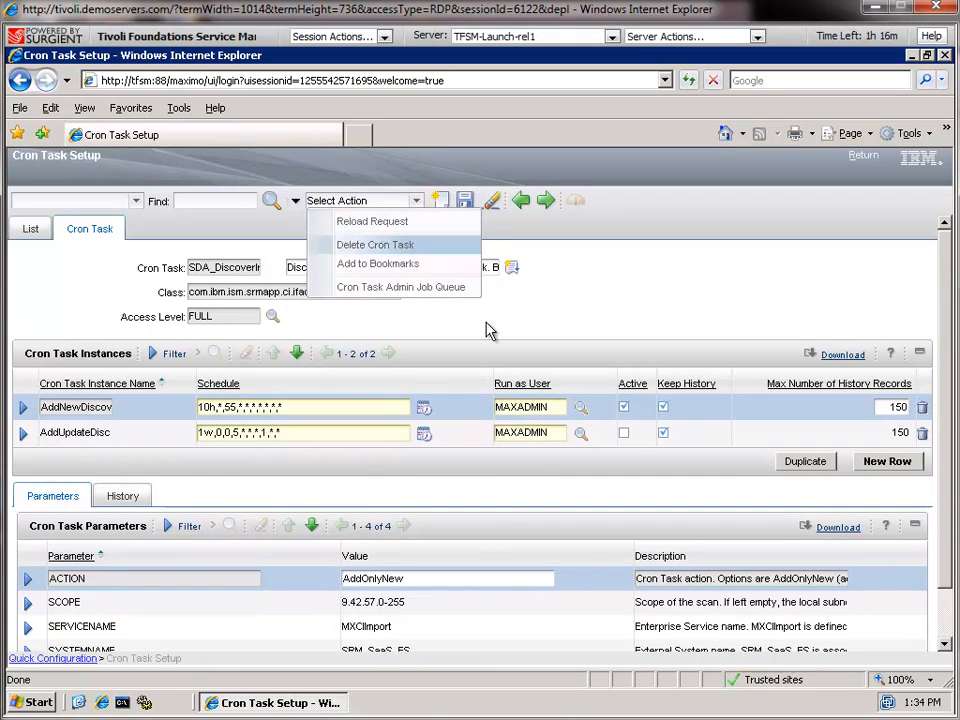
left_click(862, 160)
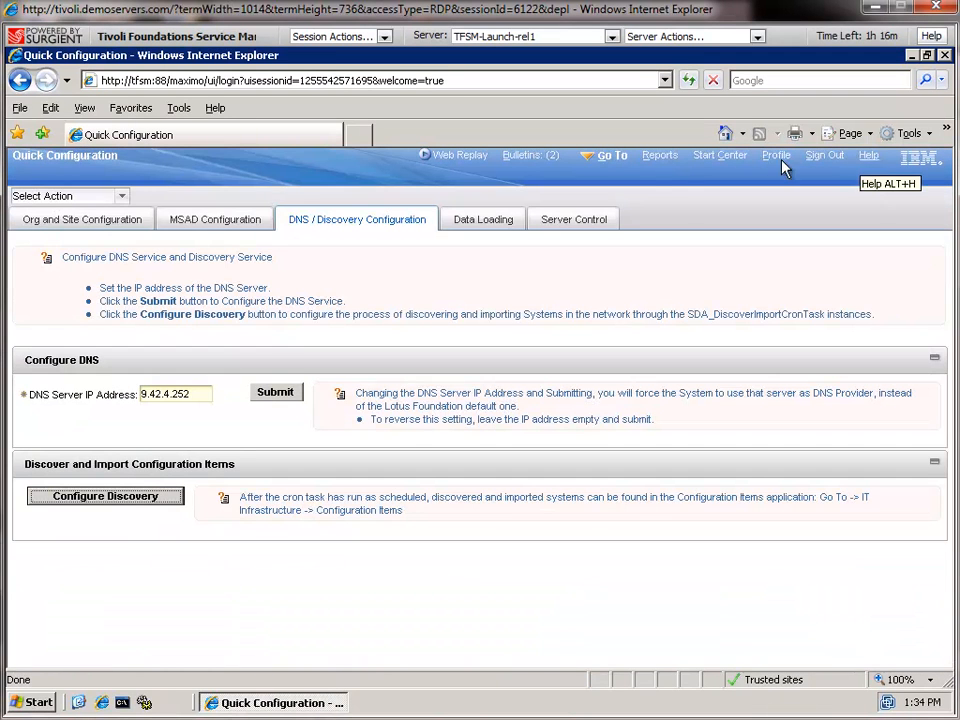
Open the Configuration Items application via Go To > IT Infrastructure
left_click(607, 160)
mouse_move(643, 219)
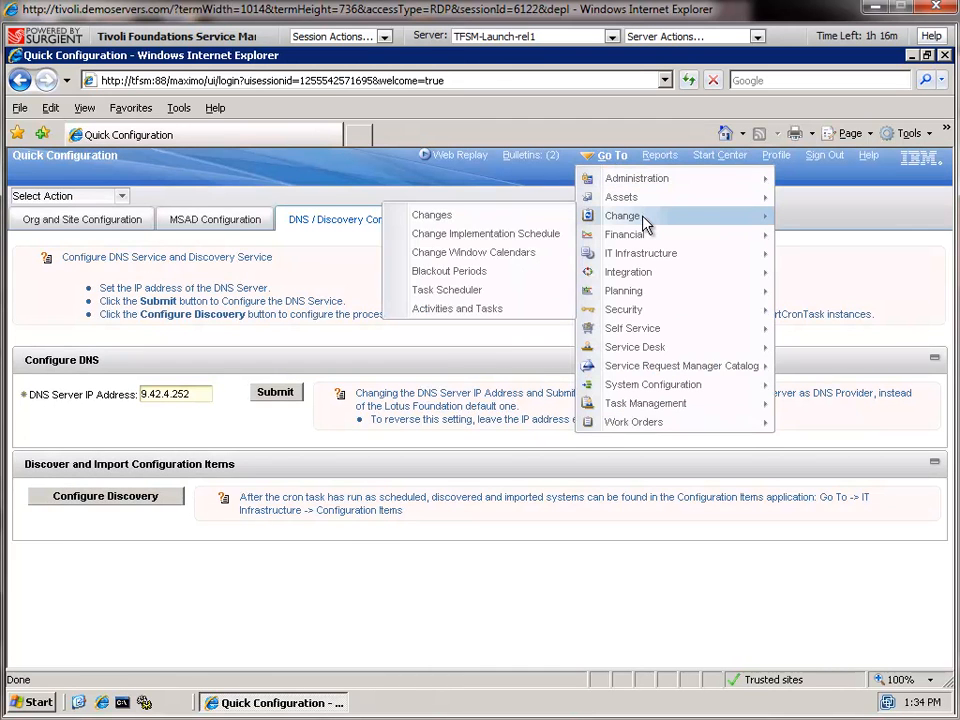
mouse_move(658, 253)
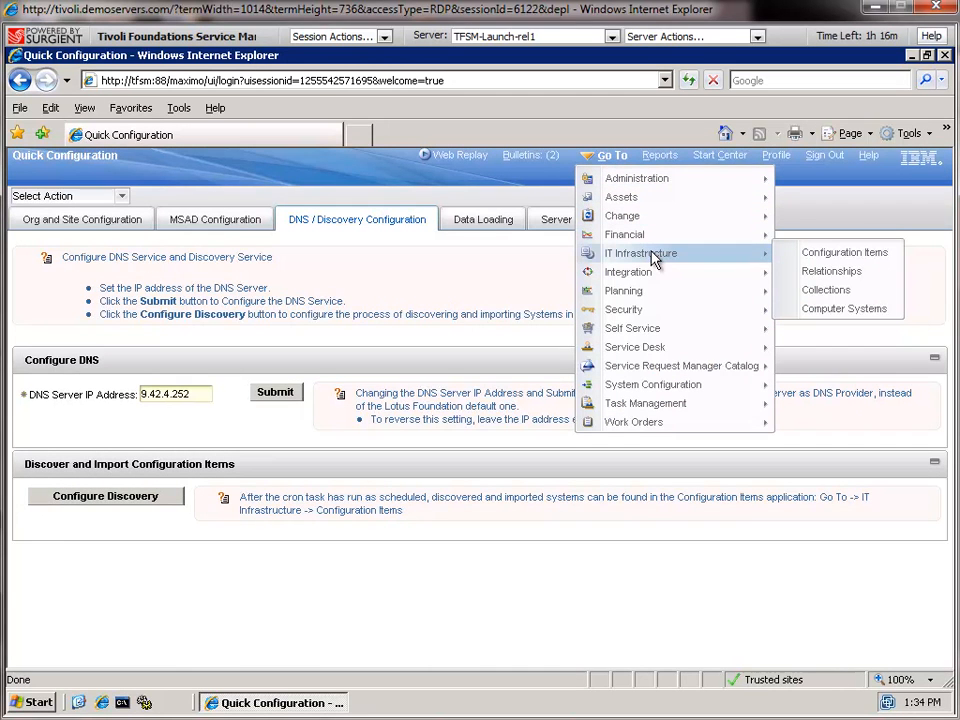
left_click(825, 254)
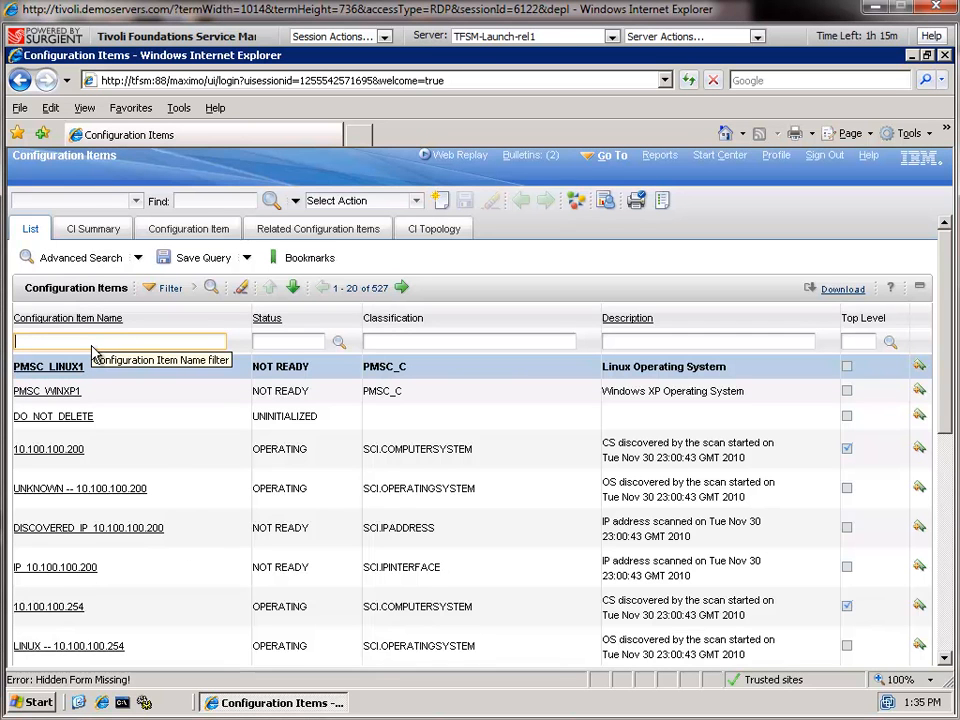
Filter configuration items by 'depot' and open DEPOT.TIVLAB.RALEIGH.IBM.COM's summary
type("pot")
key("Return")
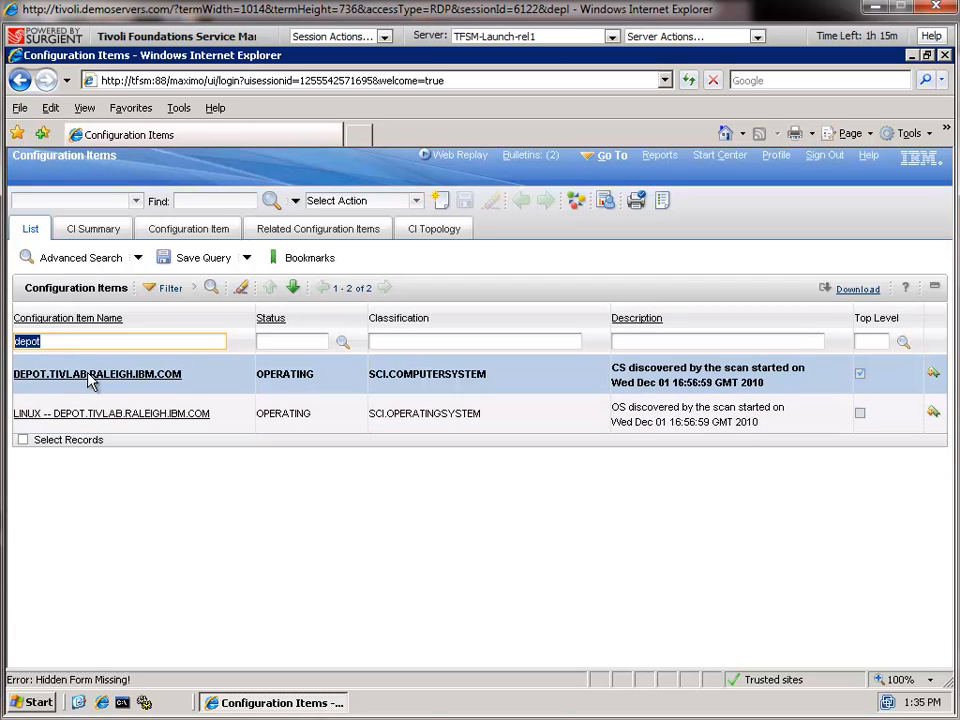
left_click(90, 376)
left_click(88, 376)
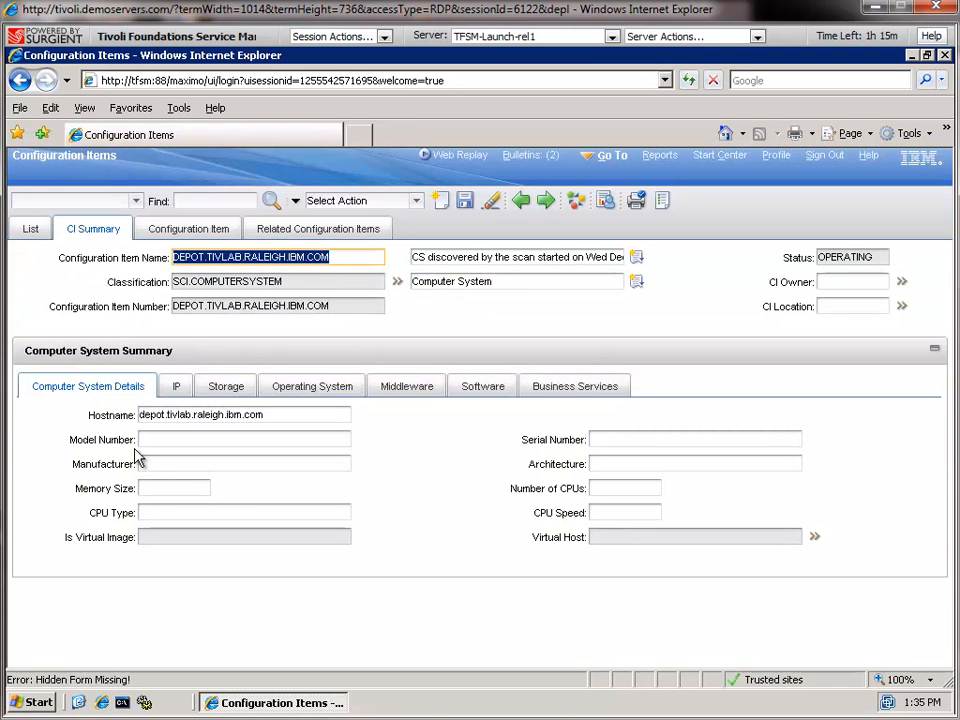
Go through the DEPOT computer's IP, Storage and Operating System tabs, ending on Linux 2.6.X
left_click(177, 388)
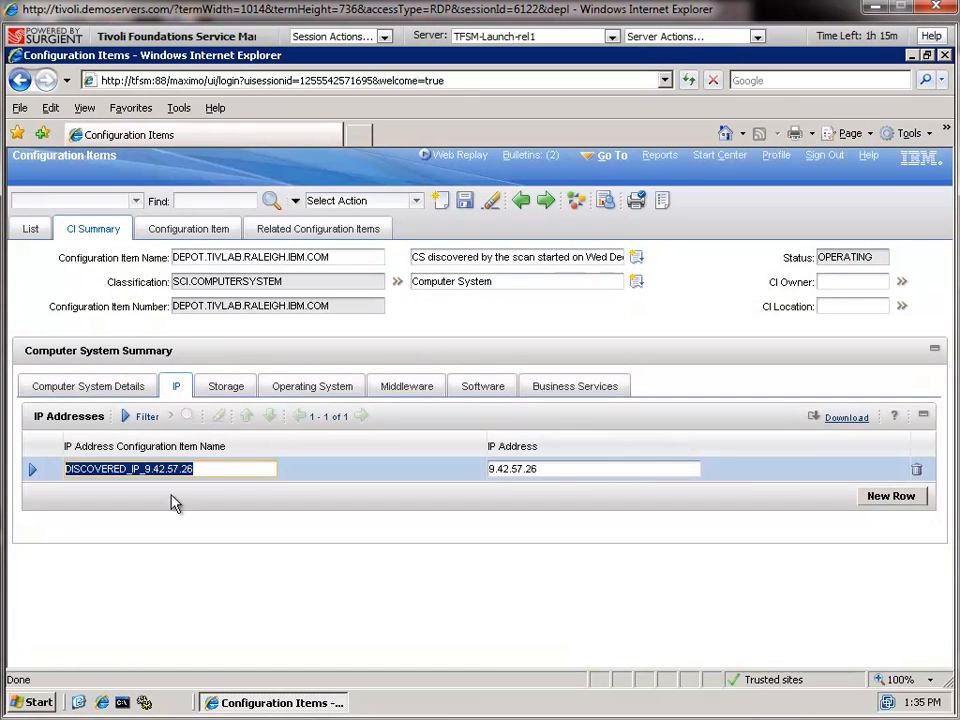
left_click(232, 390)
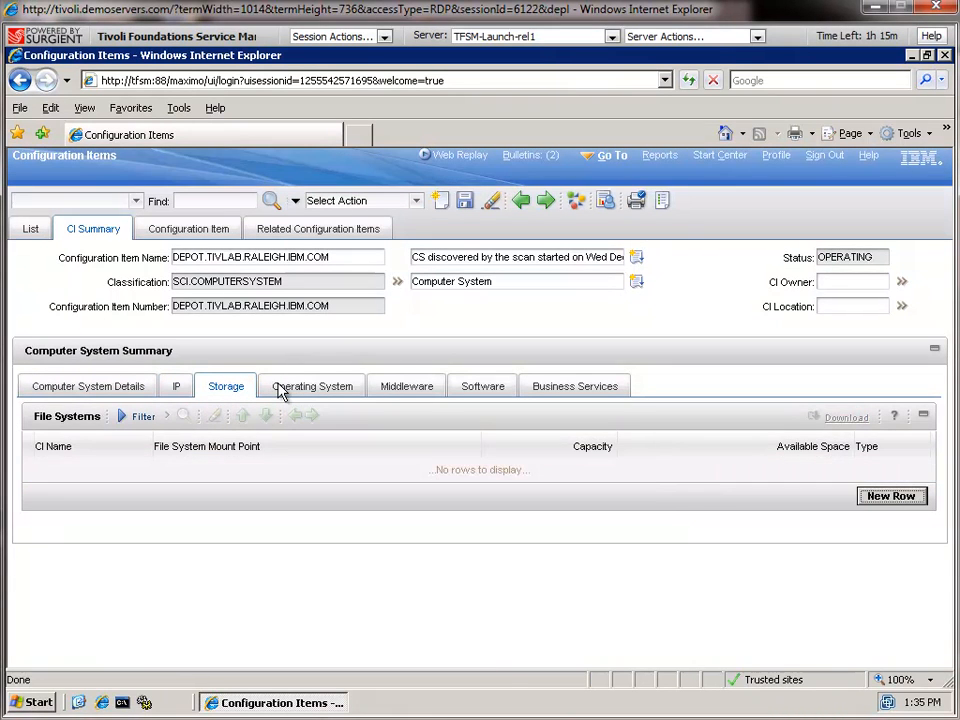
left_click(283, 390)
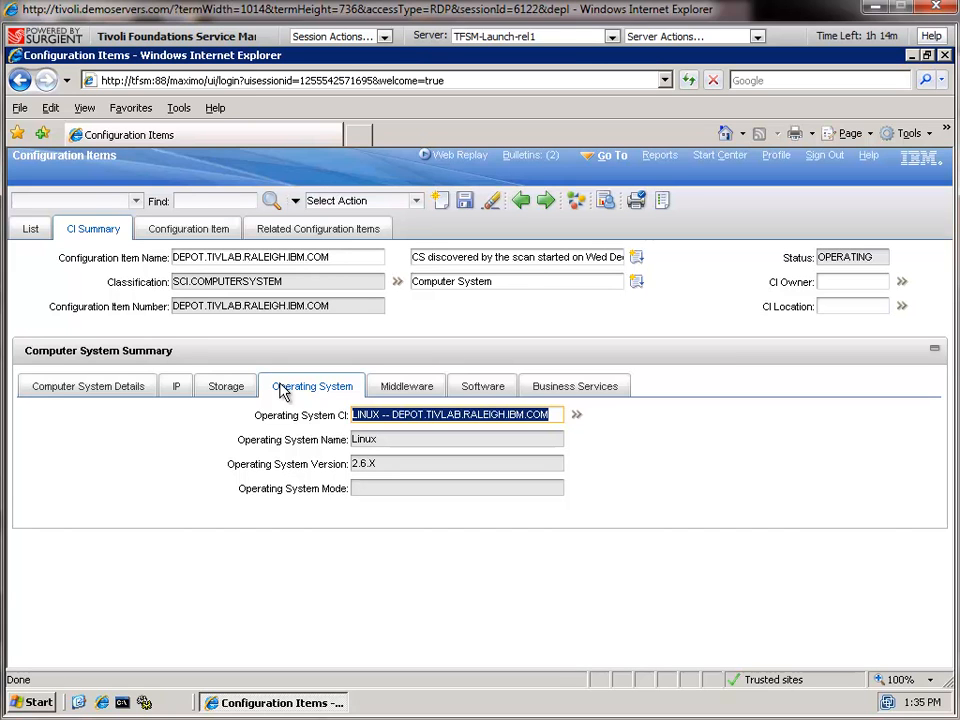
Return to the Start Center and open Service Requests under Favorite Applications
left_click(709, 158)
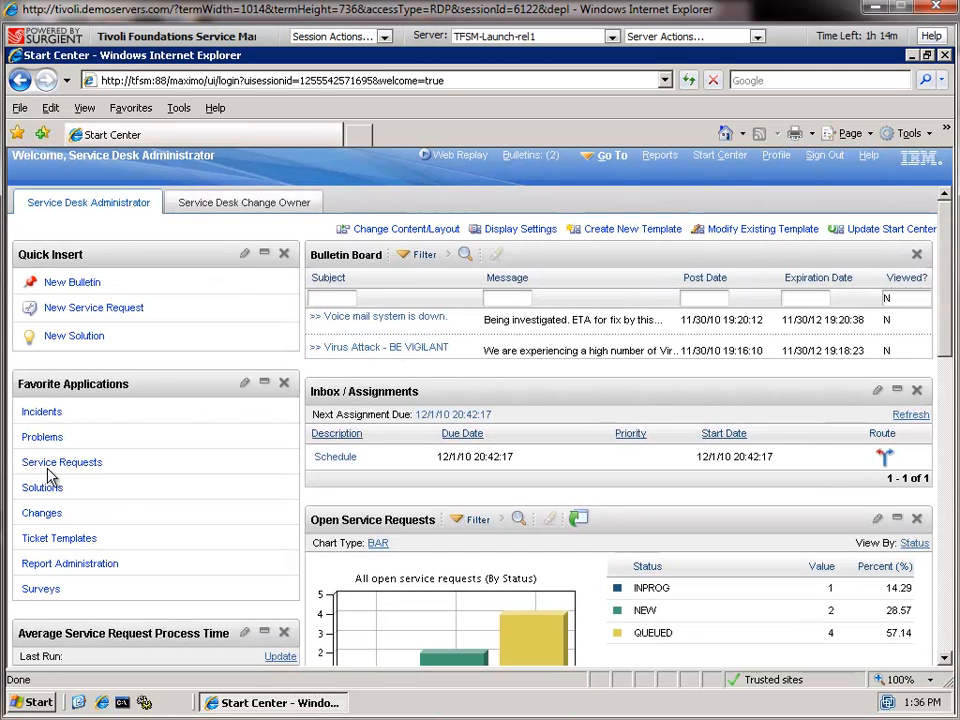
left_click(47, 466)
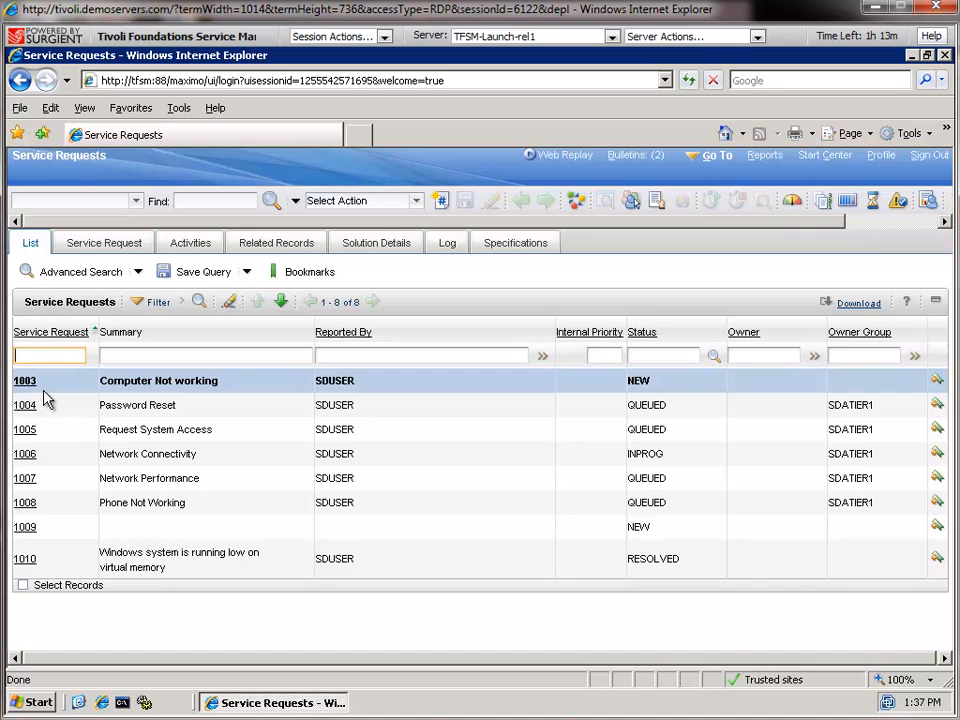
Open service request 1003 'Computer Not working' and scroll to its details
left_click(25, 381)
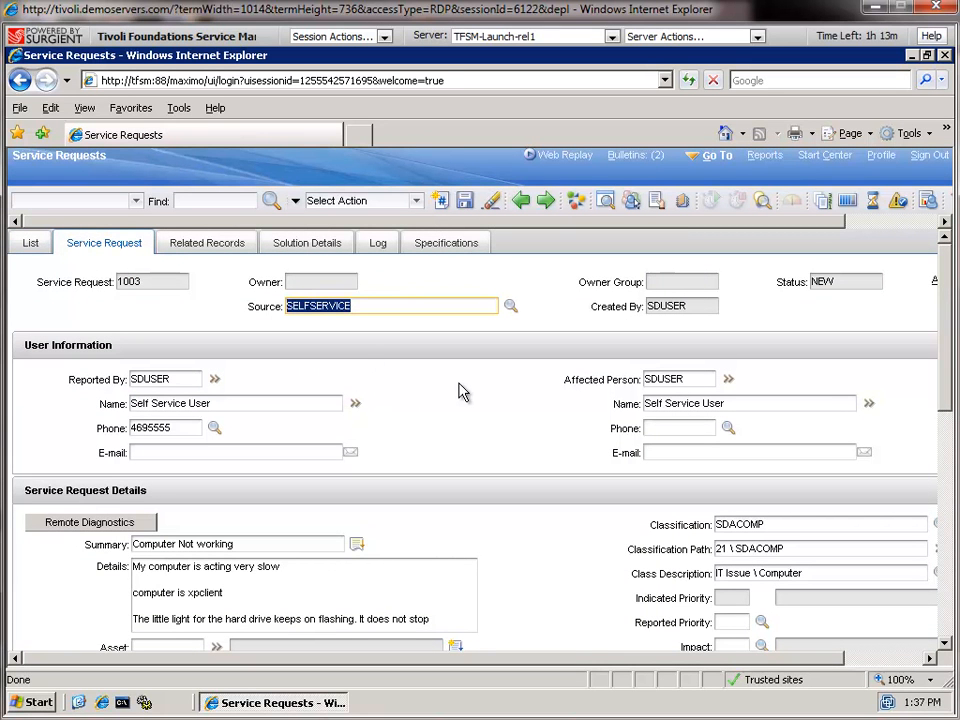
scroll(459, 391, "down", 4)
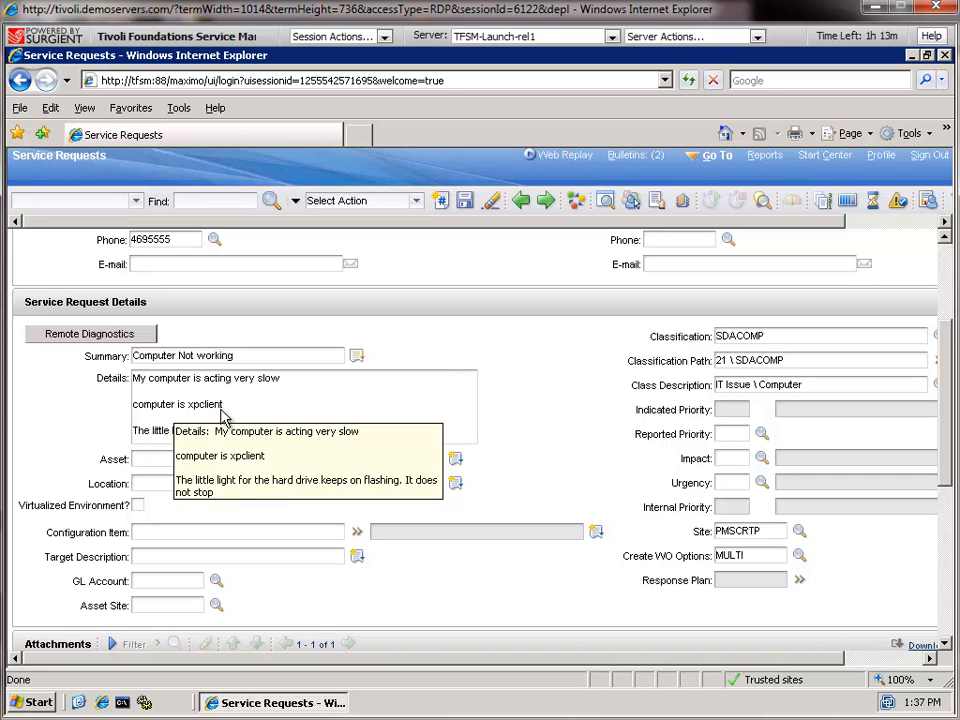
Start Remote Diagnostics and log in to tfsm with the administrator account credentials
left_click(80, 338)
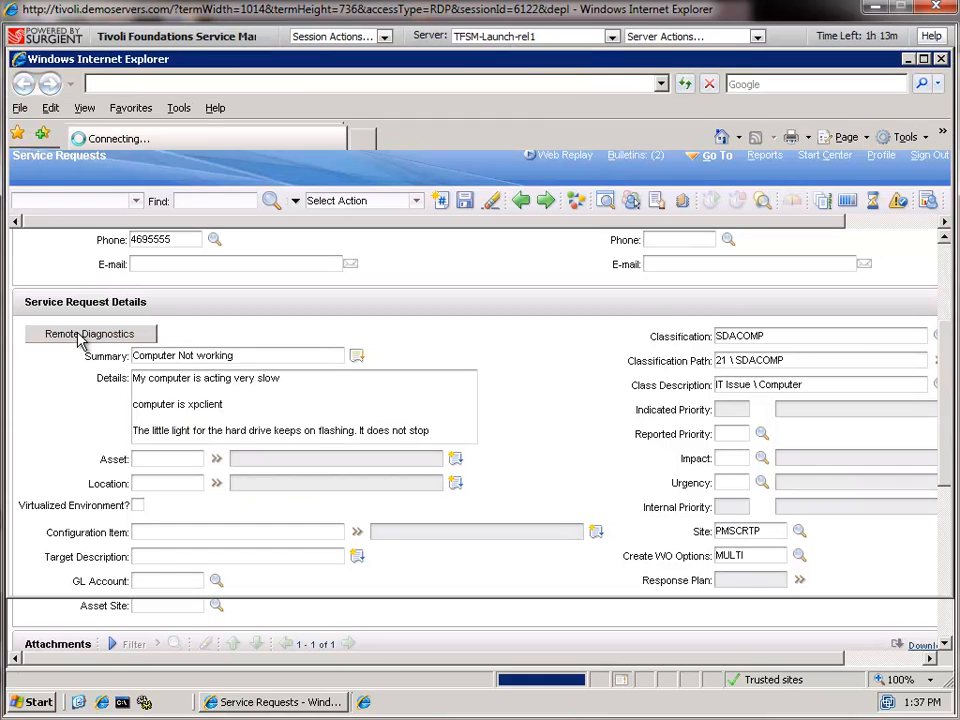
type("Administrator")
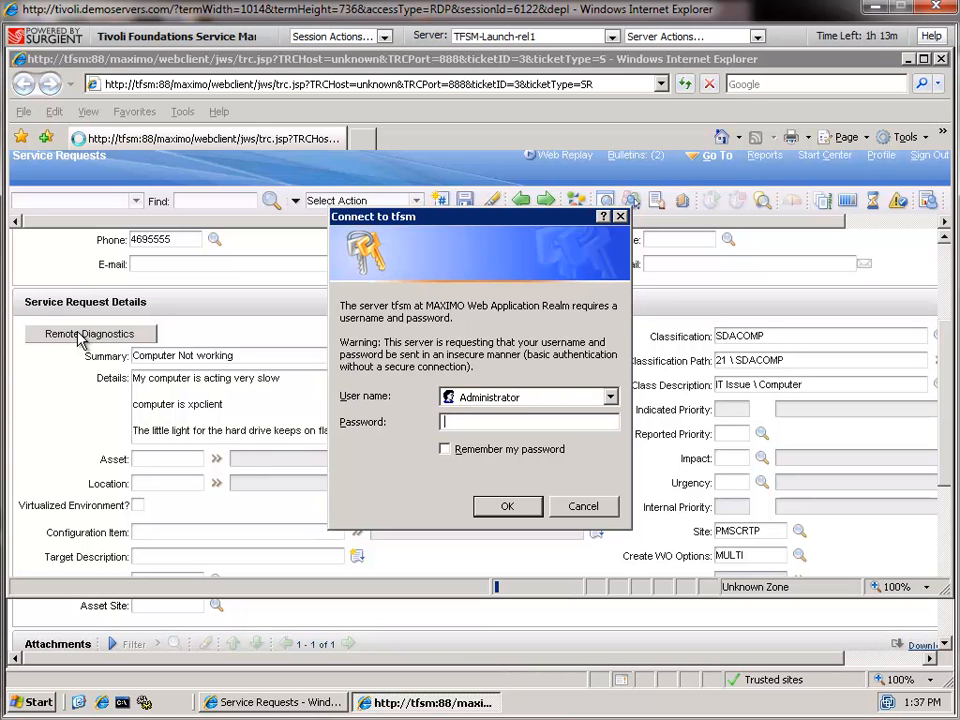
key("Tab")
type("password")
key("Return")
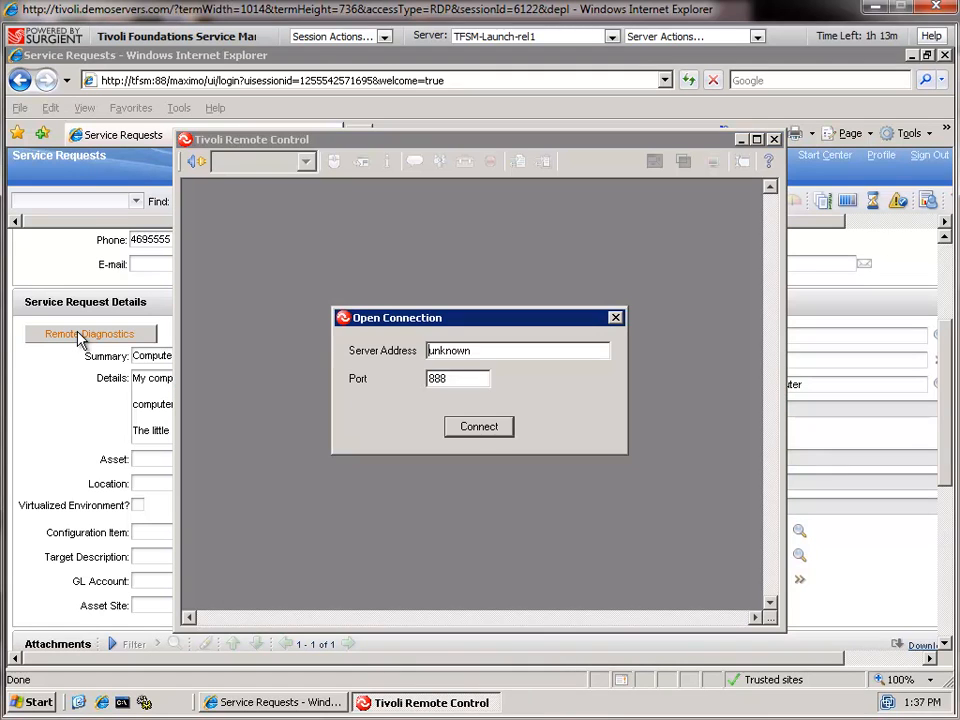
Connect Remote Control to the xpclient computer as the server address
type("xpclient")
key("Delete")
key("Delete")
key("Delete")
key("Delete")
key("Delete")
key("Delete")
key("Delete")
key("Return")
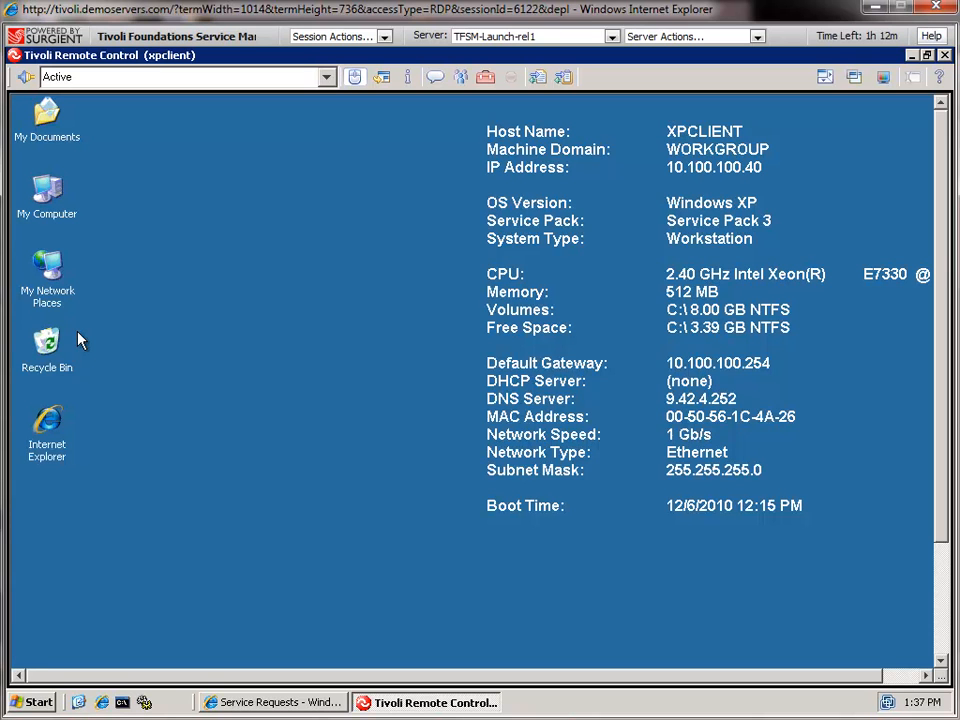
Close xpclient's Start menu and open My Computer's system properties on the remote desktop
left_click(944, 575)
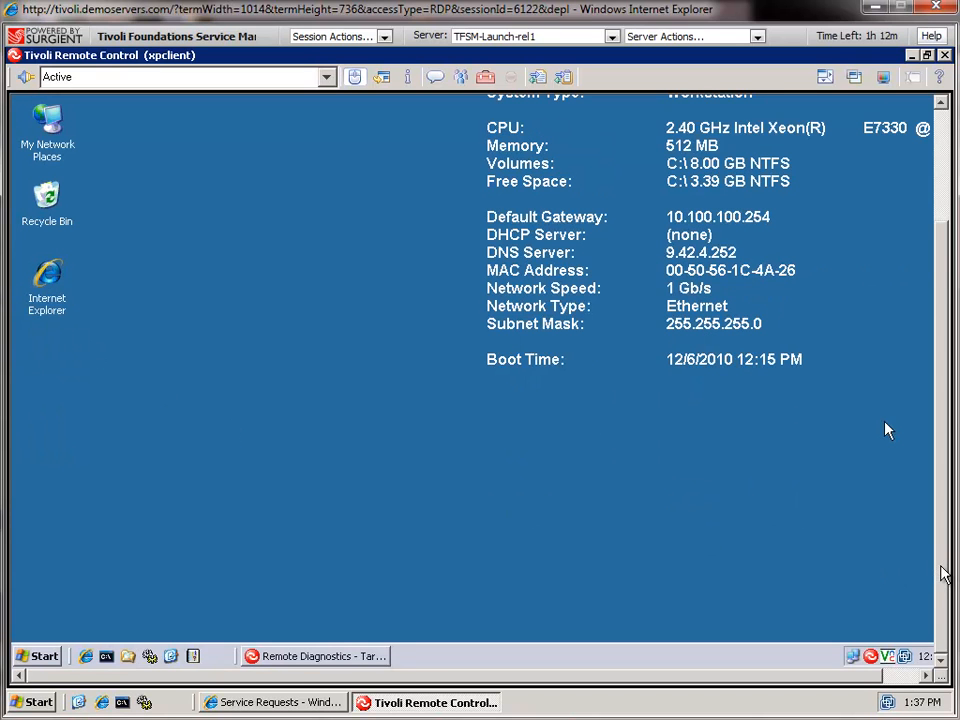
left_click(45, 657)
mouse_move(128, 440)
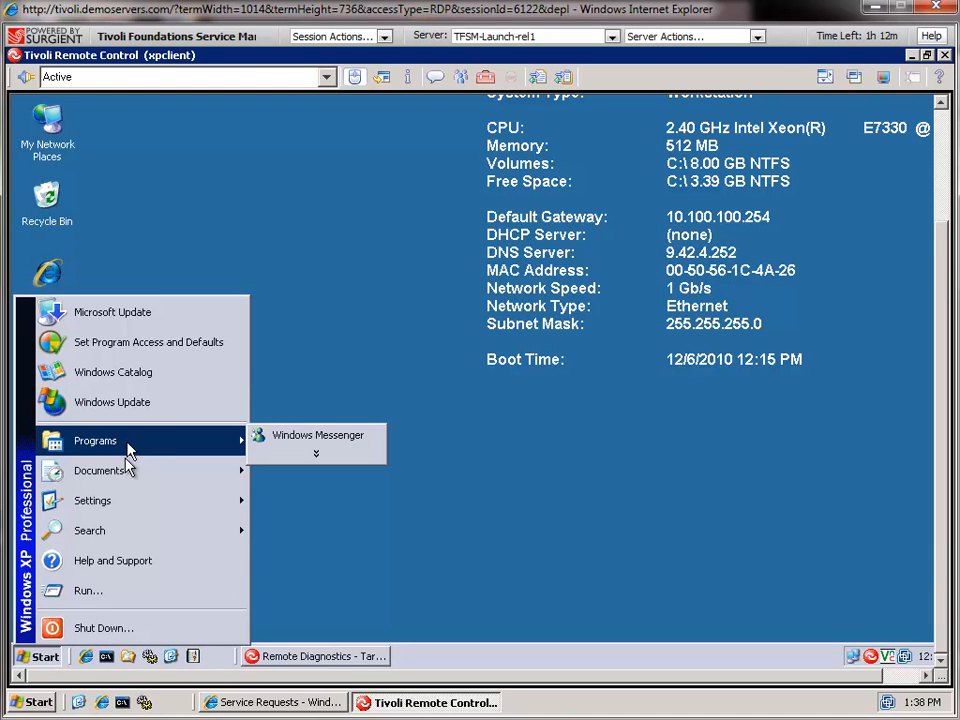
mouse_move(128, 536)
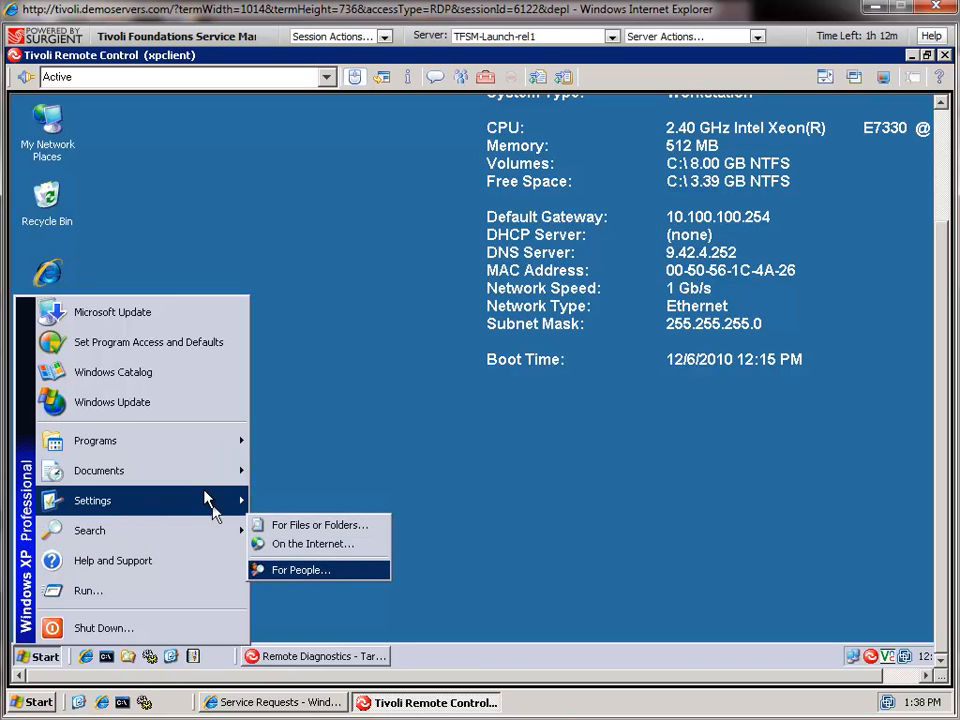
mouse_move(207, 500)
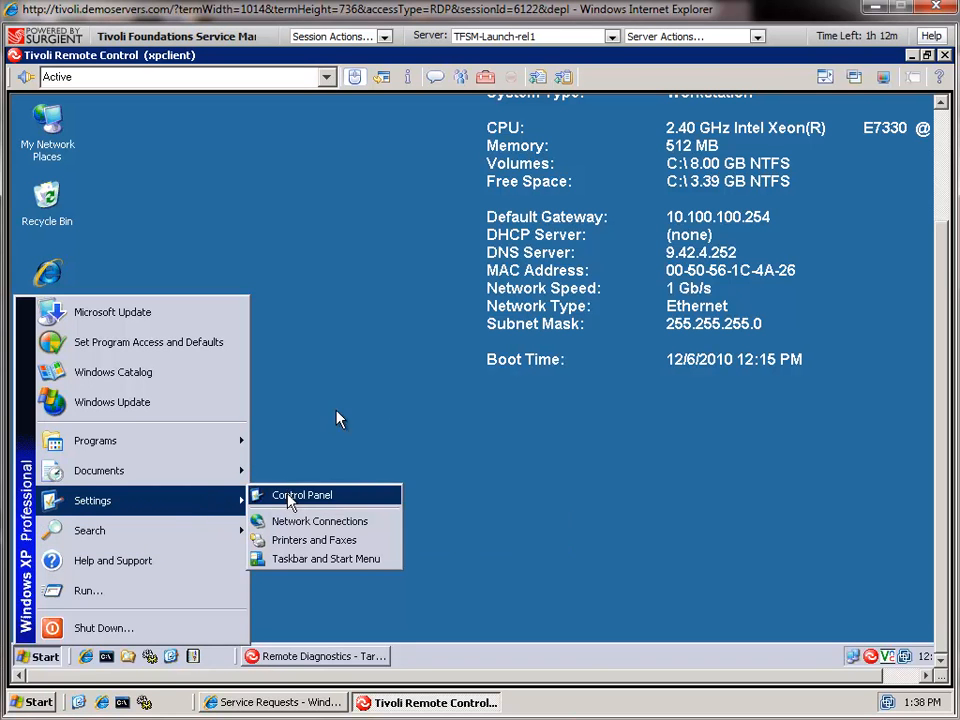
left_click(942, 120)
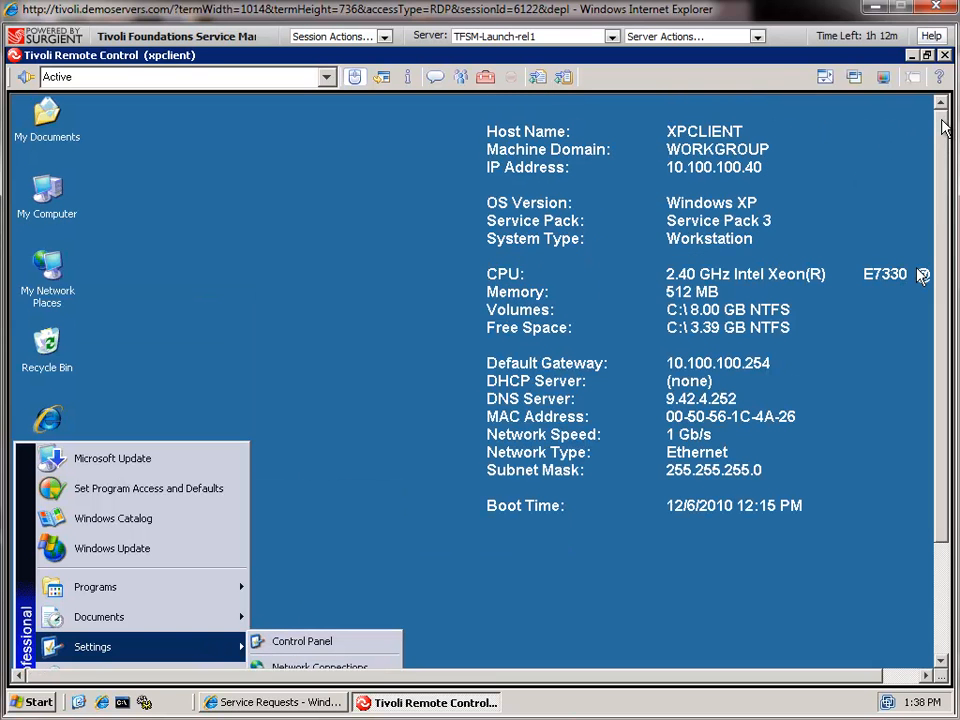
right_click(55, 200)
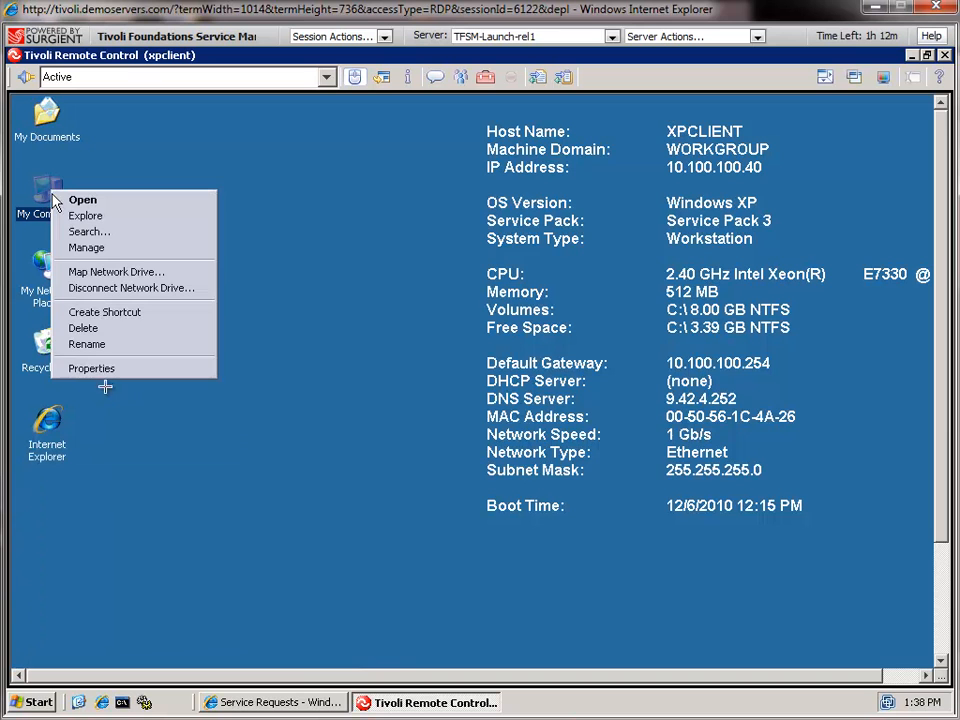
left_click(90, 369)
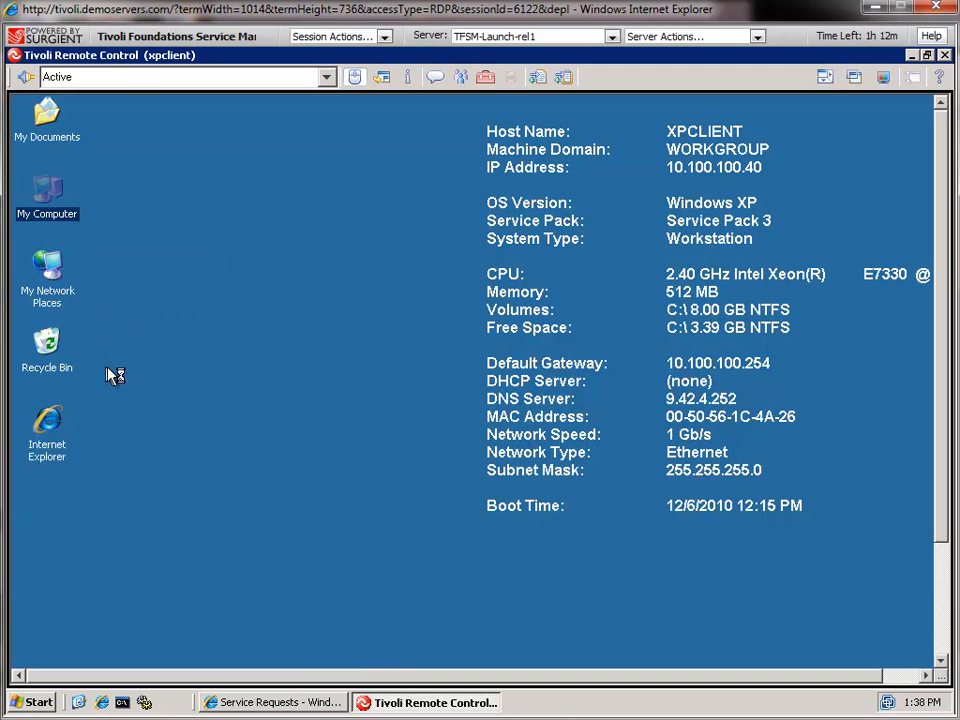
Open the remote PC's Virtual Memory settings through the Advanced performance options
left_click(442, 258)
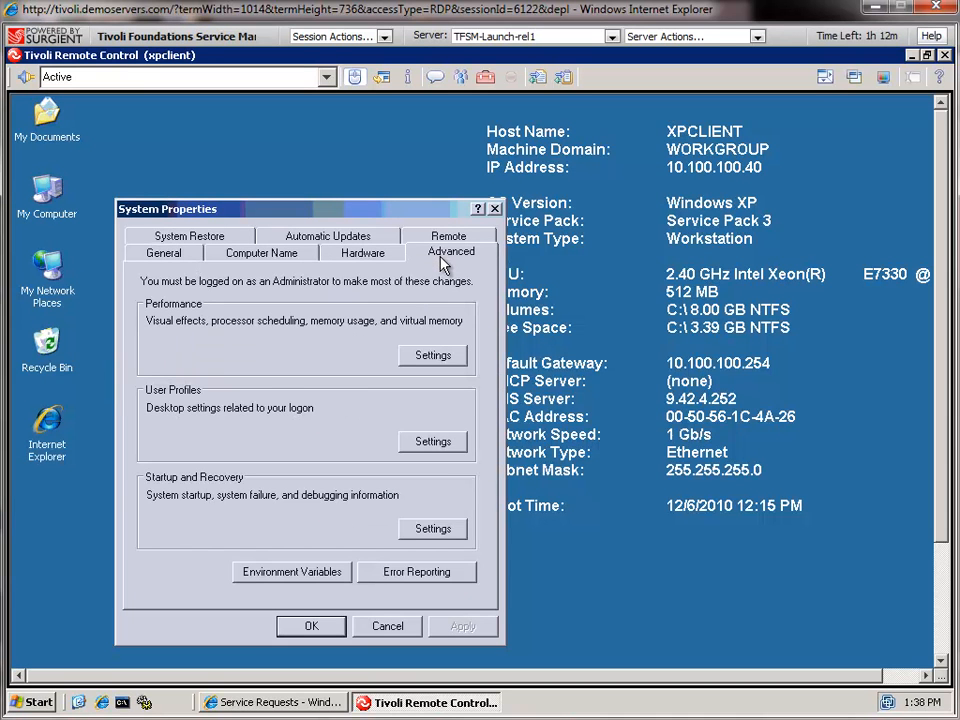
left_click(432, 358)
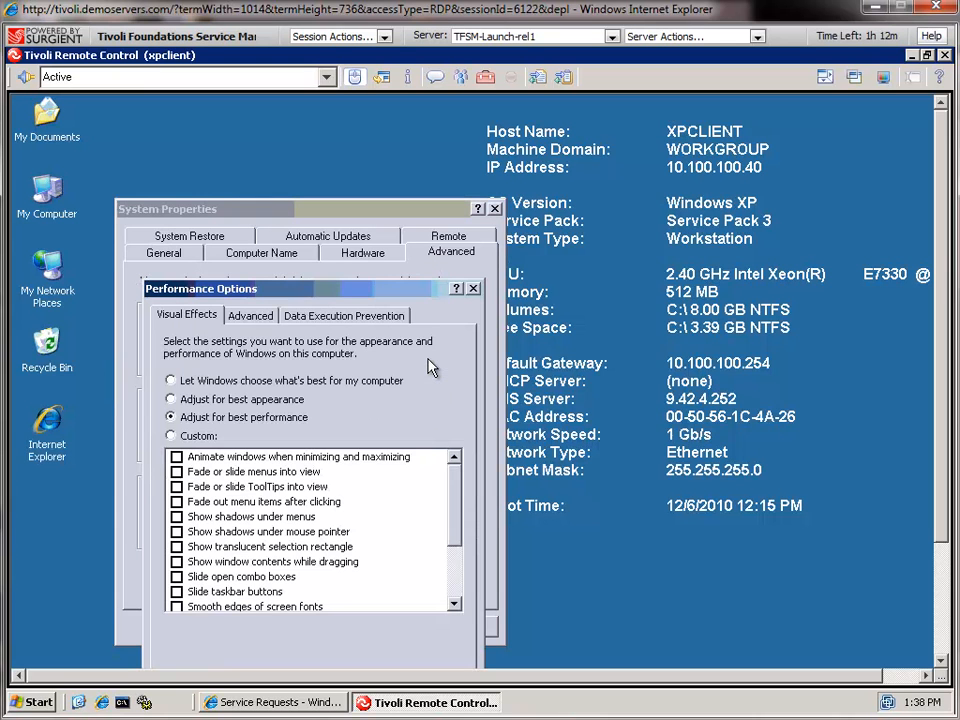
left_click(266, 318)
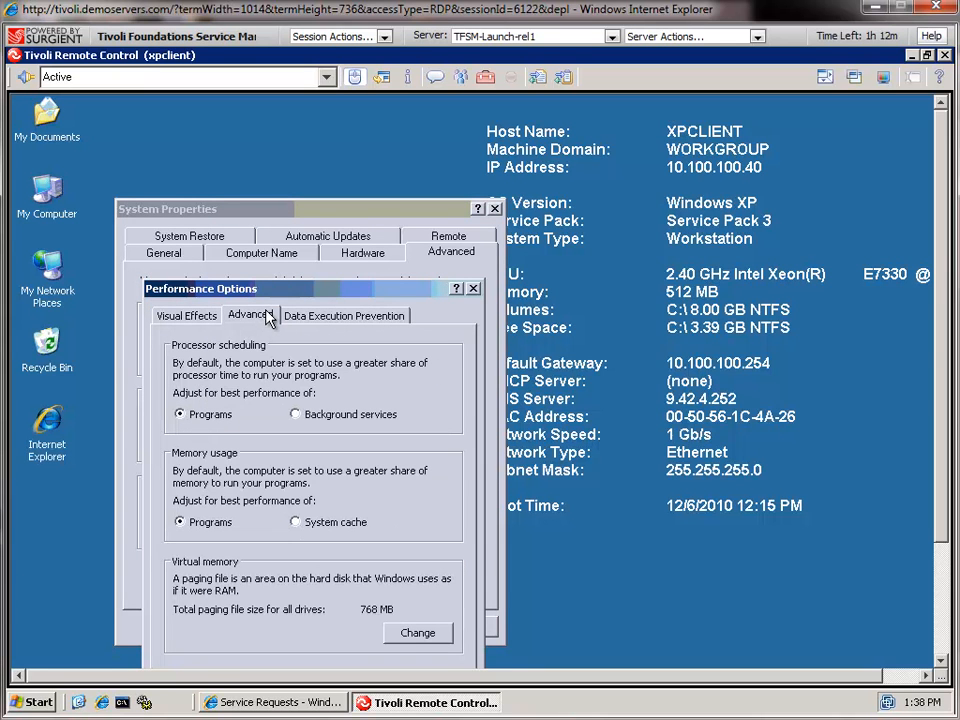
left_click(435, 640)
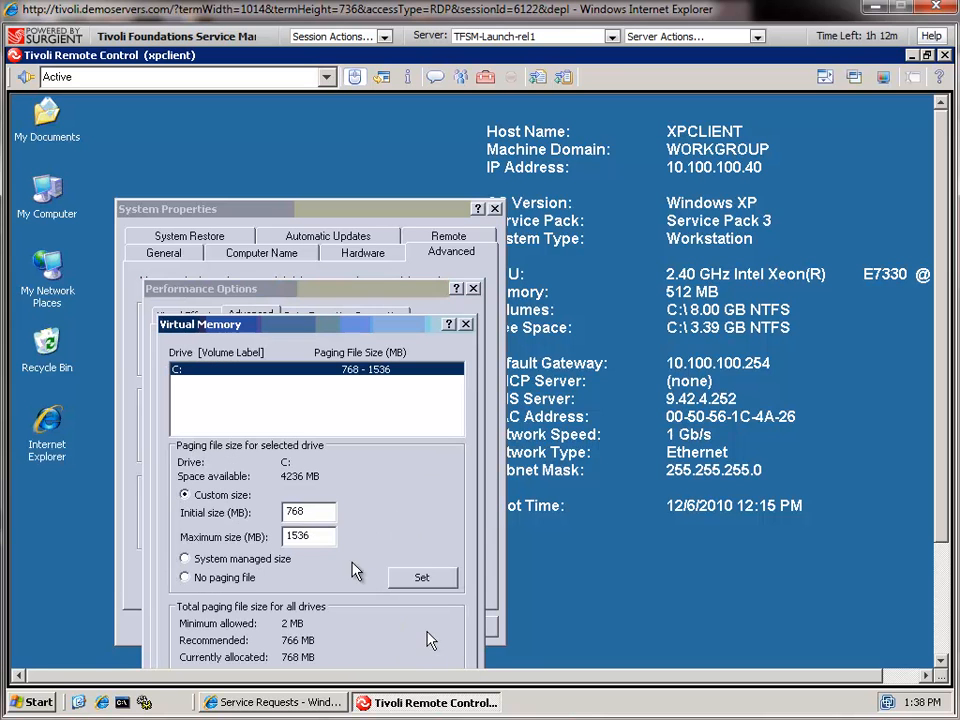
Set the initial paging file size to 1024 MB, then quit the remote session
left_click(318, 514)
key("BackSpace")
key("BackSpace")
key("BackSpace")
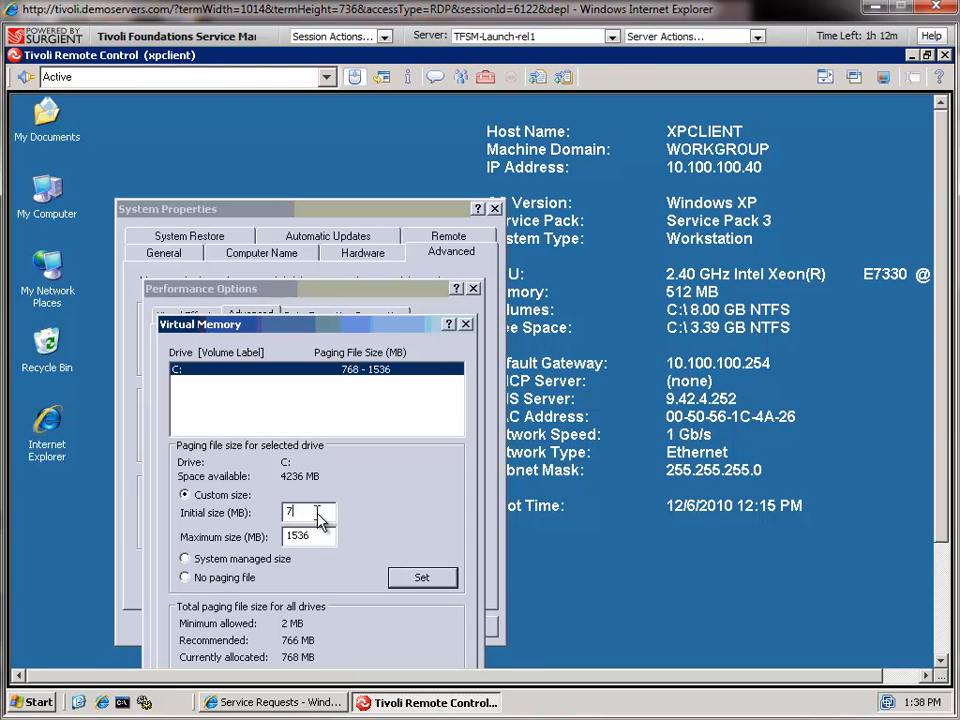
type("1024")
left_click(944, 583)
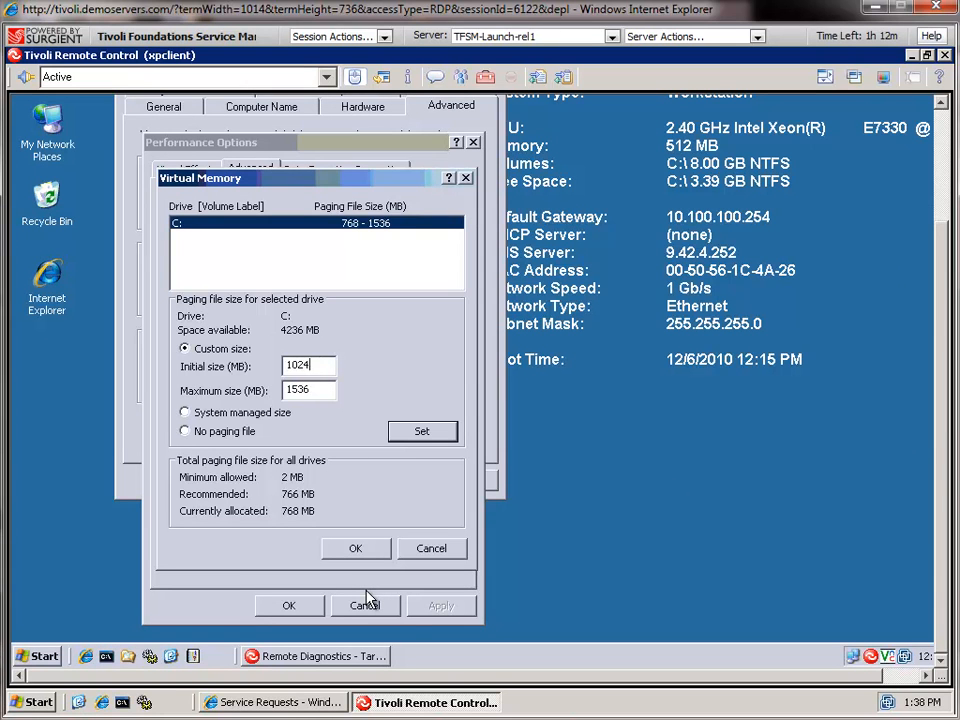
left_click(26, 80)
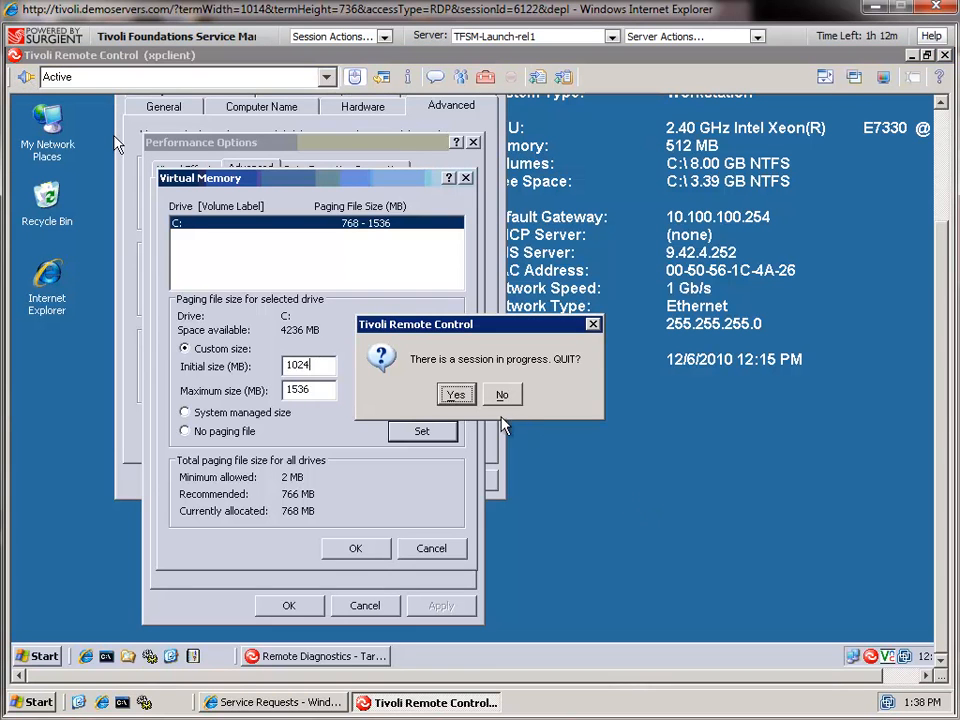
Confirm quitting the remote session and return from service request 1003 to the Start Center
left_click(455, 394)
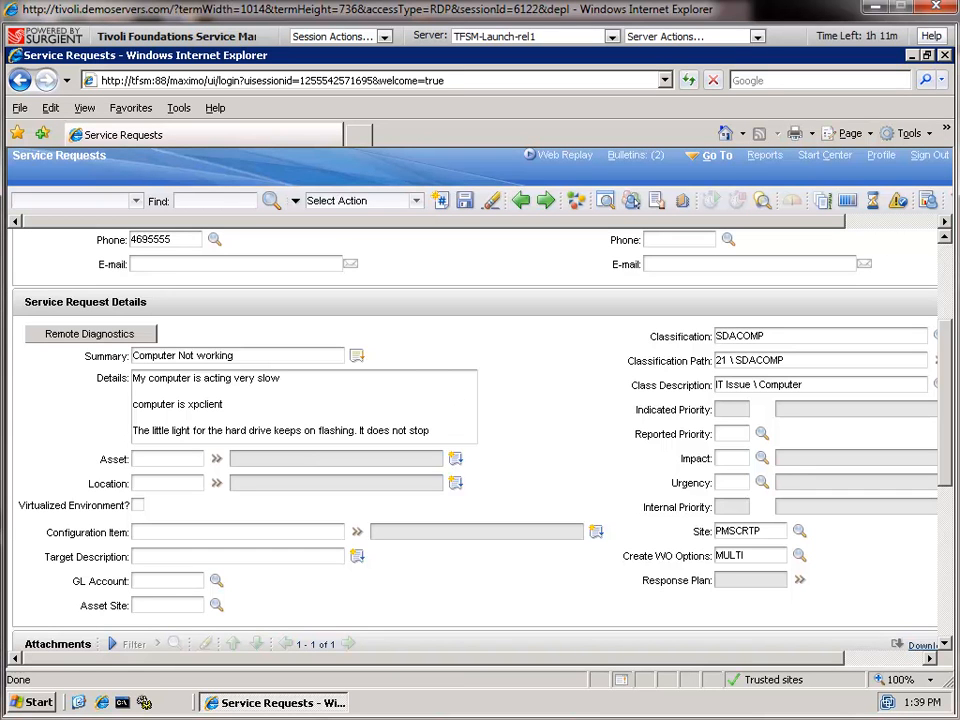
scroll(480, 400, "up", 4)
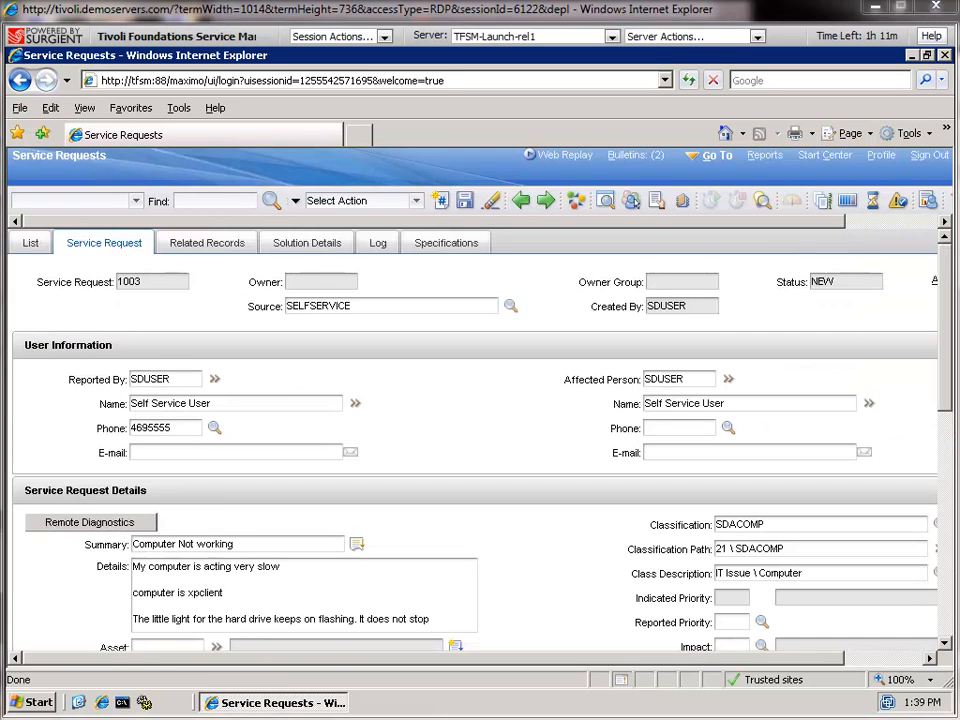
left_click(815, 157)
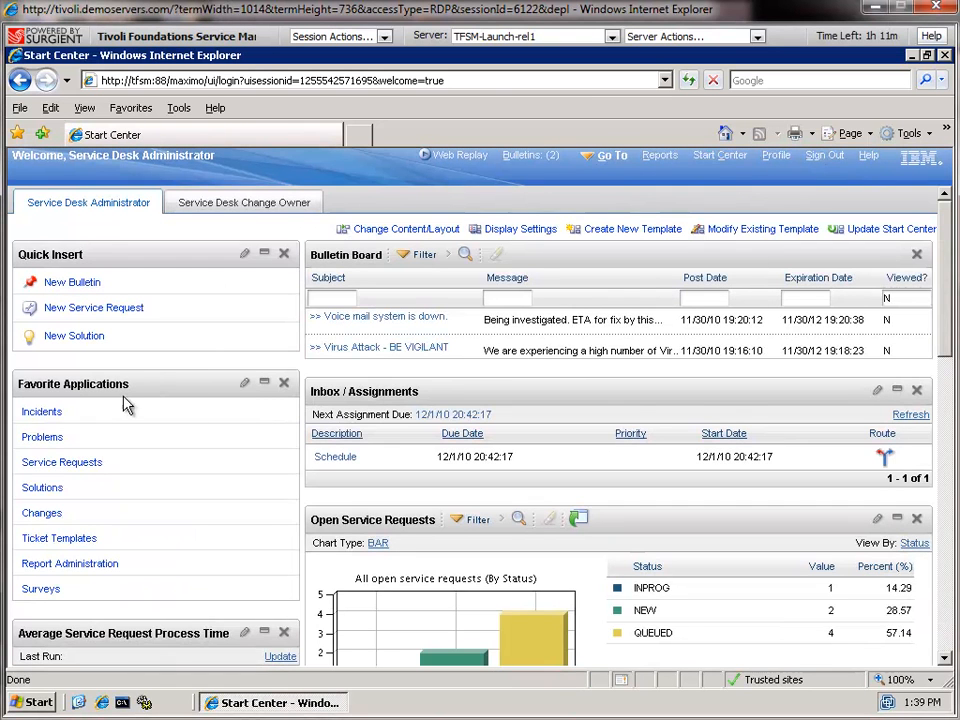
Open the Solutions list and select solution 1003 about low virtual memory
left_click(50, 489)
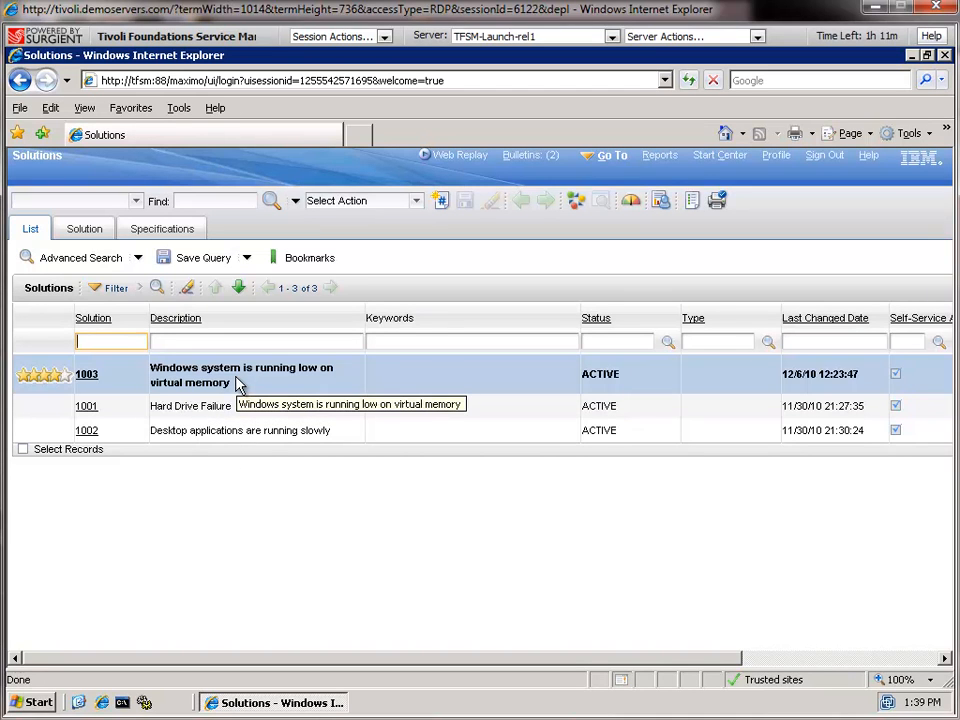
left_click(86, 375)
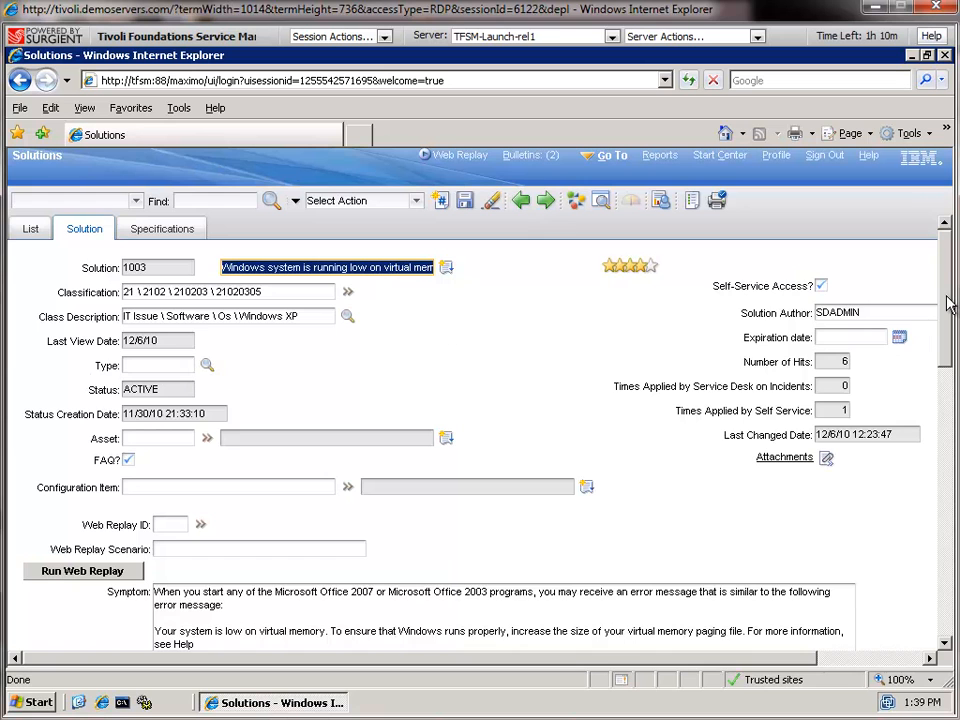
Read solution 1003's symptom, paging-file cause and resolution, then open its Attachments menu
left_click_drag(948, 305, 953, 366)
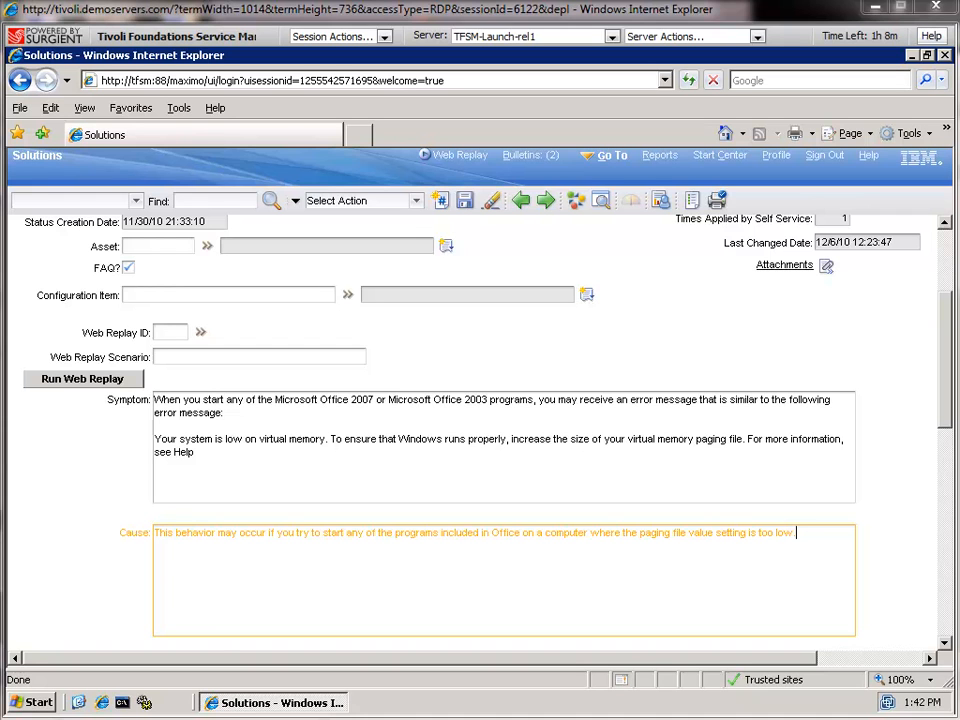
left_click_drag(950, 398, 955, 632)
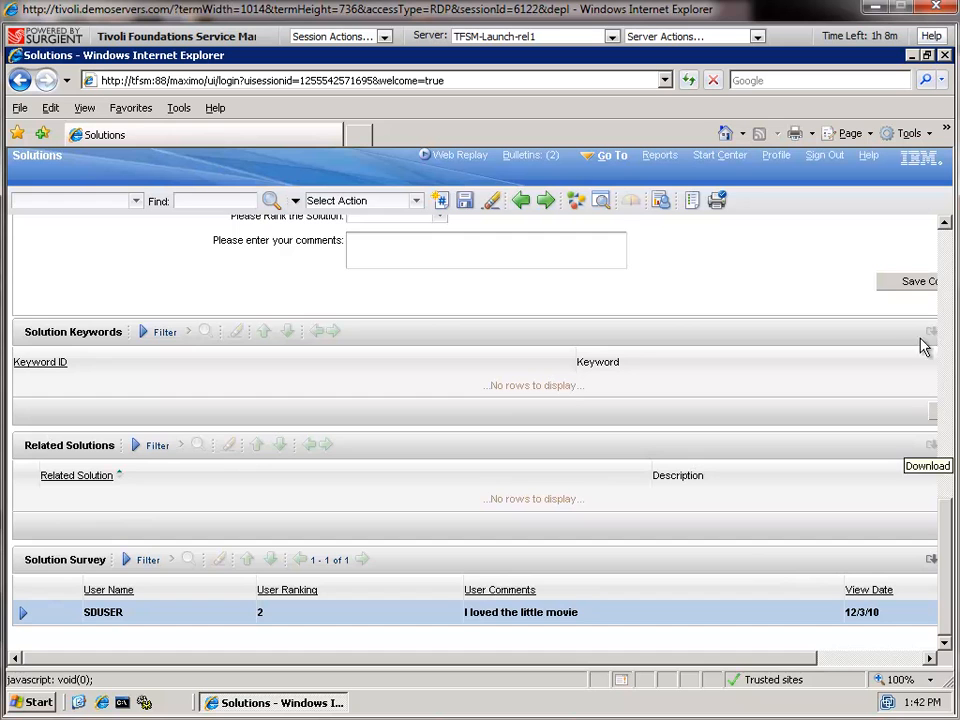
scroll(951, 293, "up", 4)
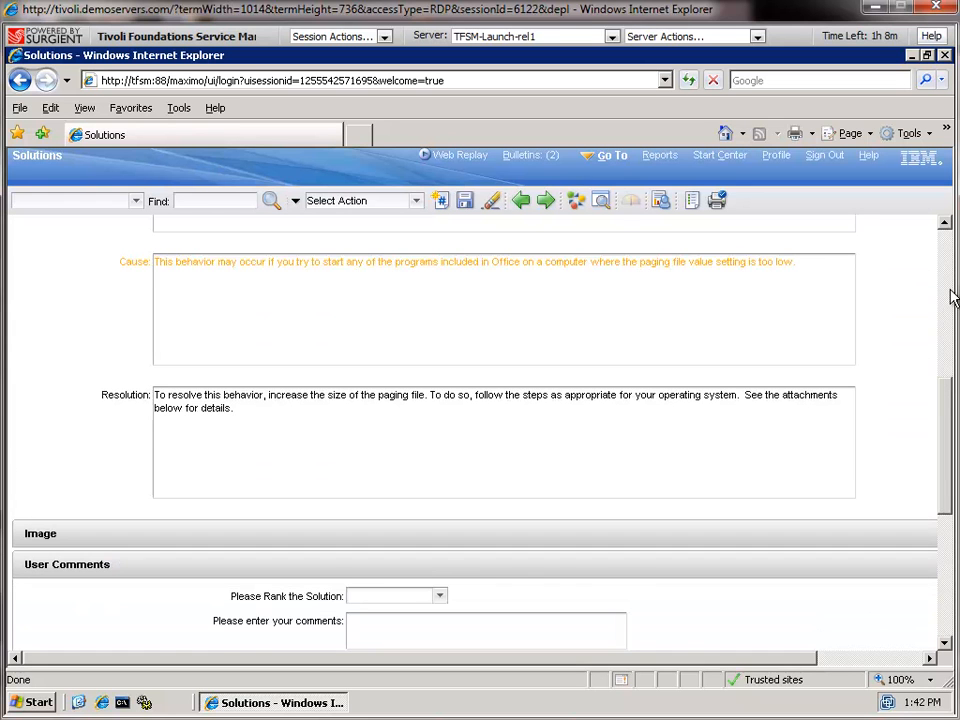
scroll(951, 297, "up", 4)
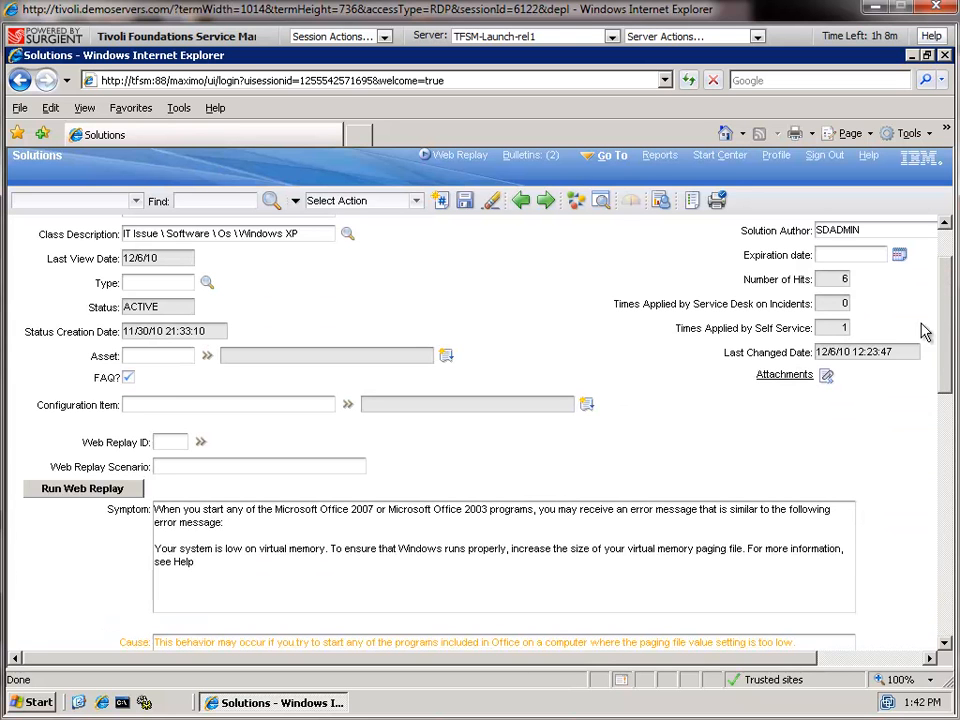
left_click(828, 380)
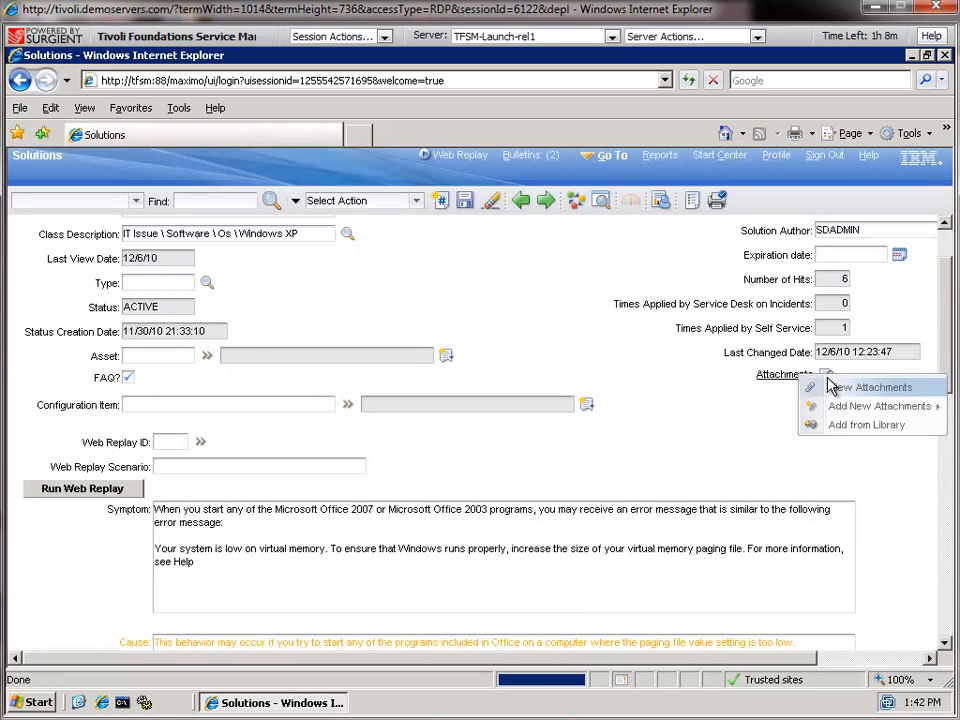
View the attachments and play recording F031638, 'Add more virutal memory'
left_click(838, 389)
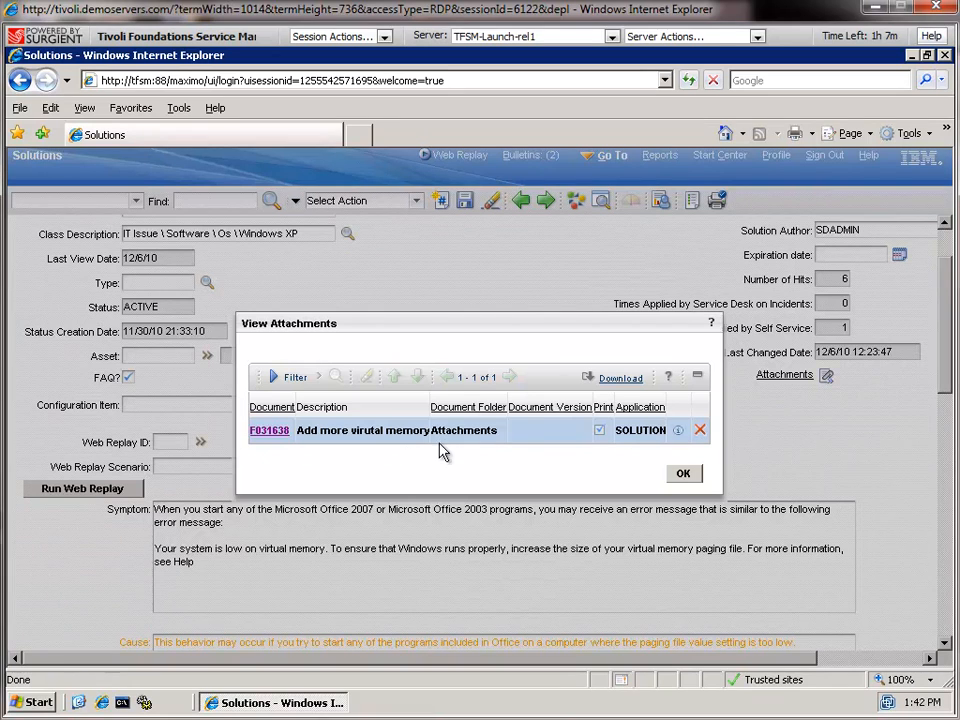
left_click(268, 431)
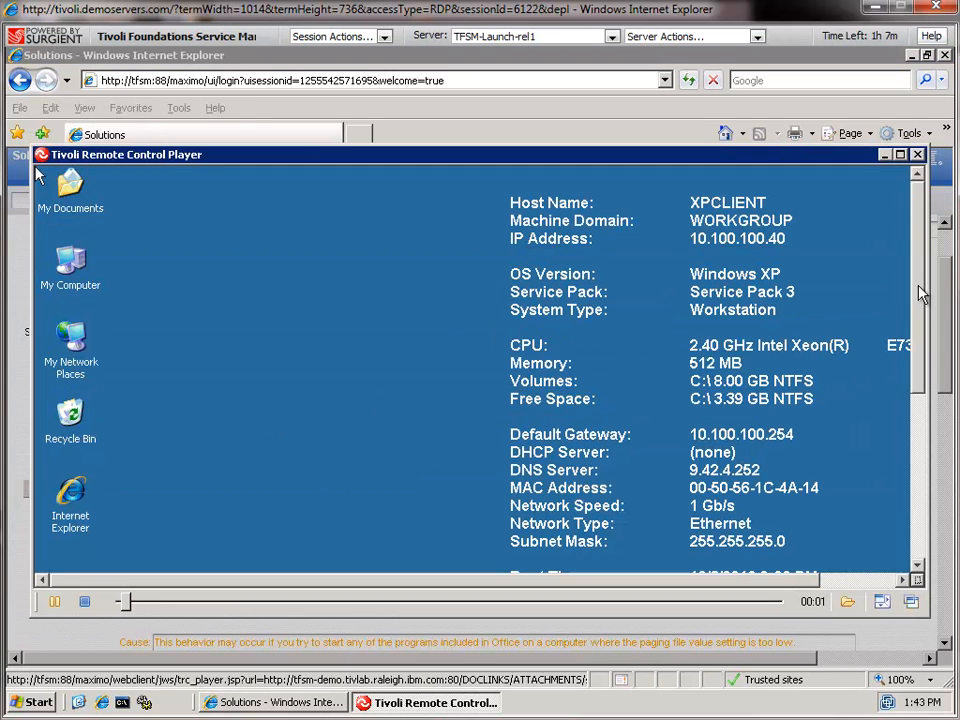
Watch the F031638 recording, close the player and attachment list, and return to Start Center
left_click_drag(920, 310, 928, 401)
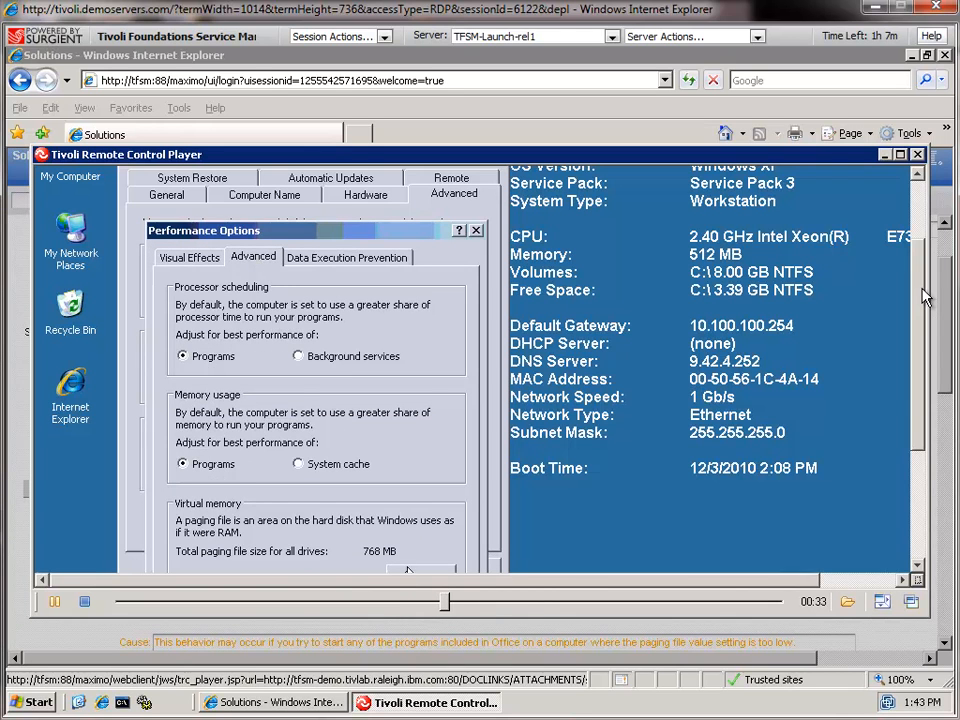
left_click(918, 155)
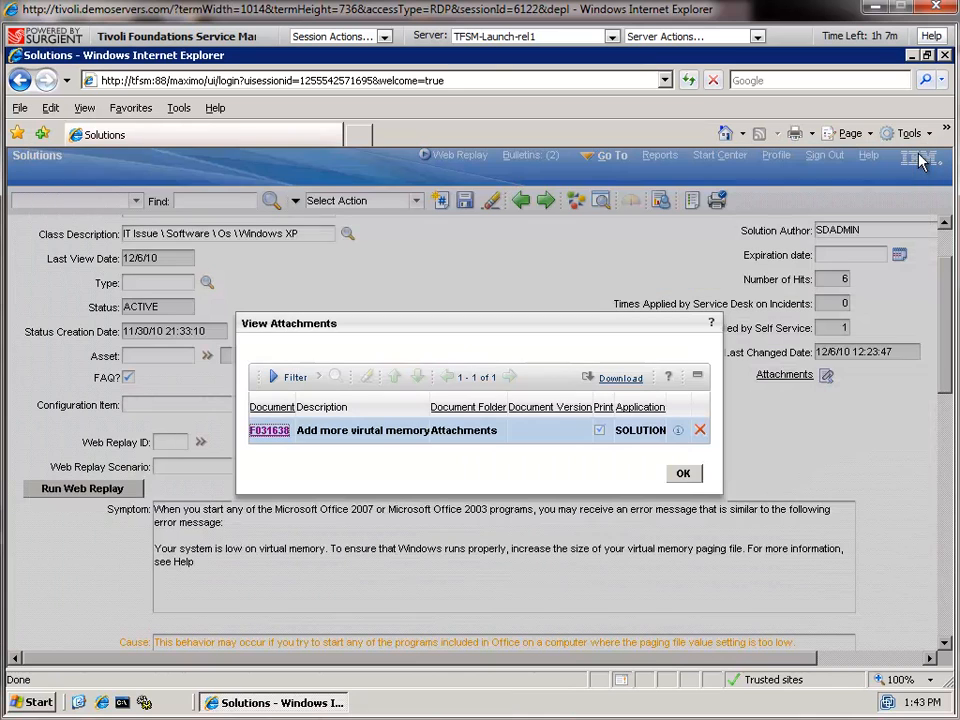
left_click(684, 475)
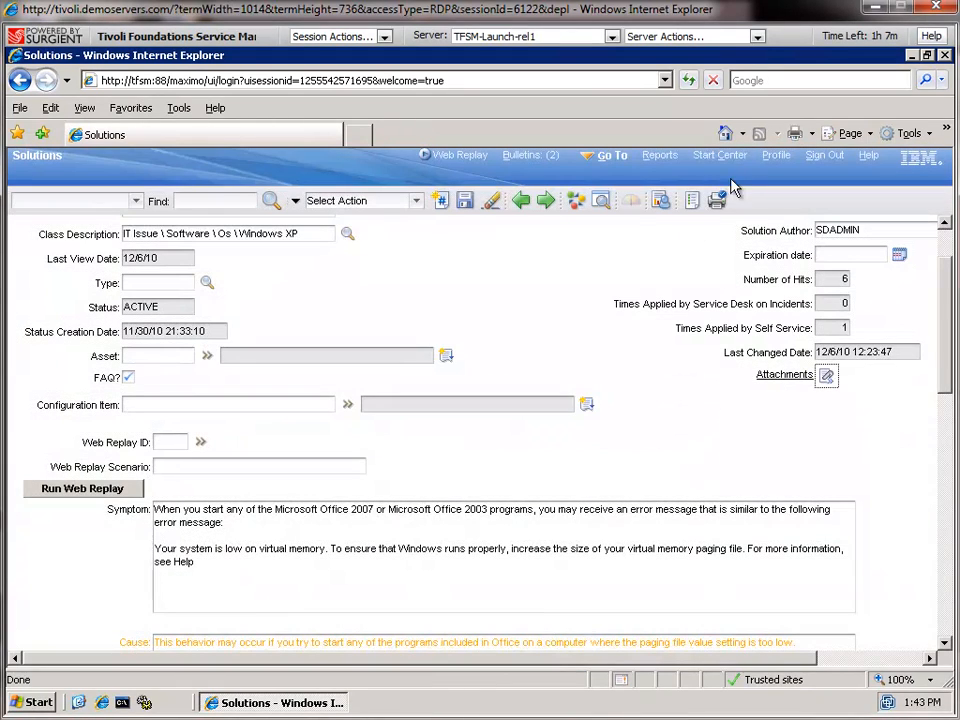
left_click(721, 157)
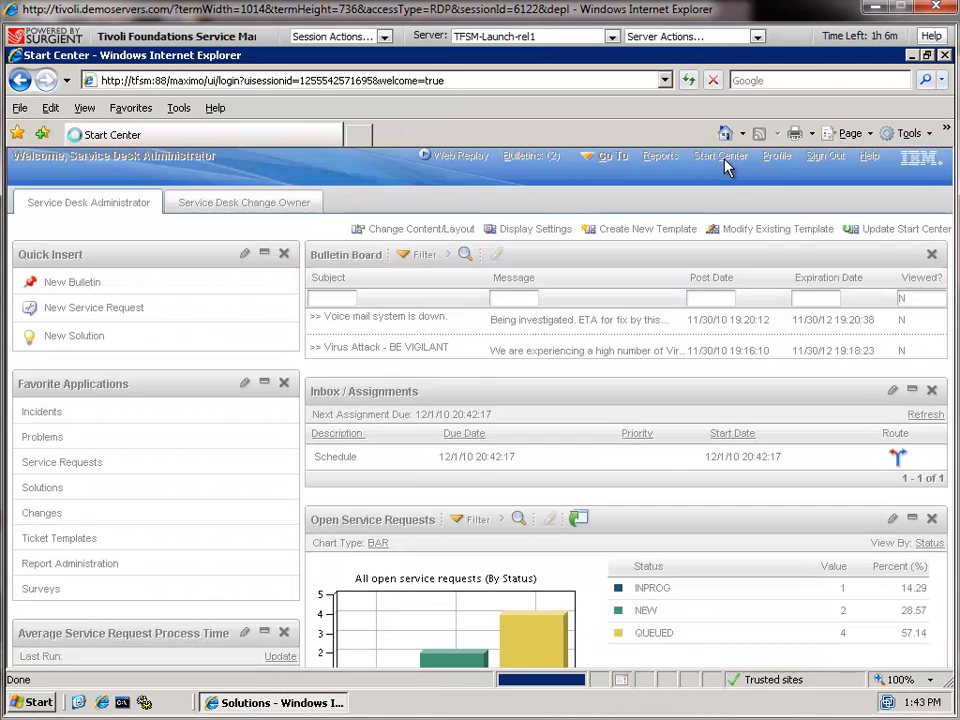